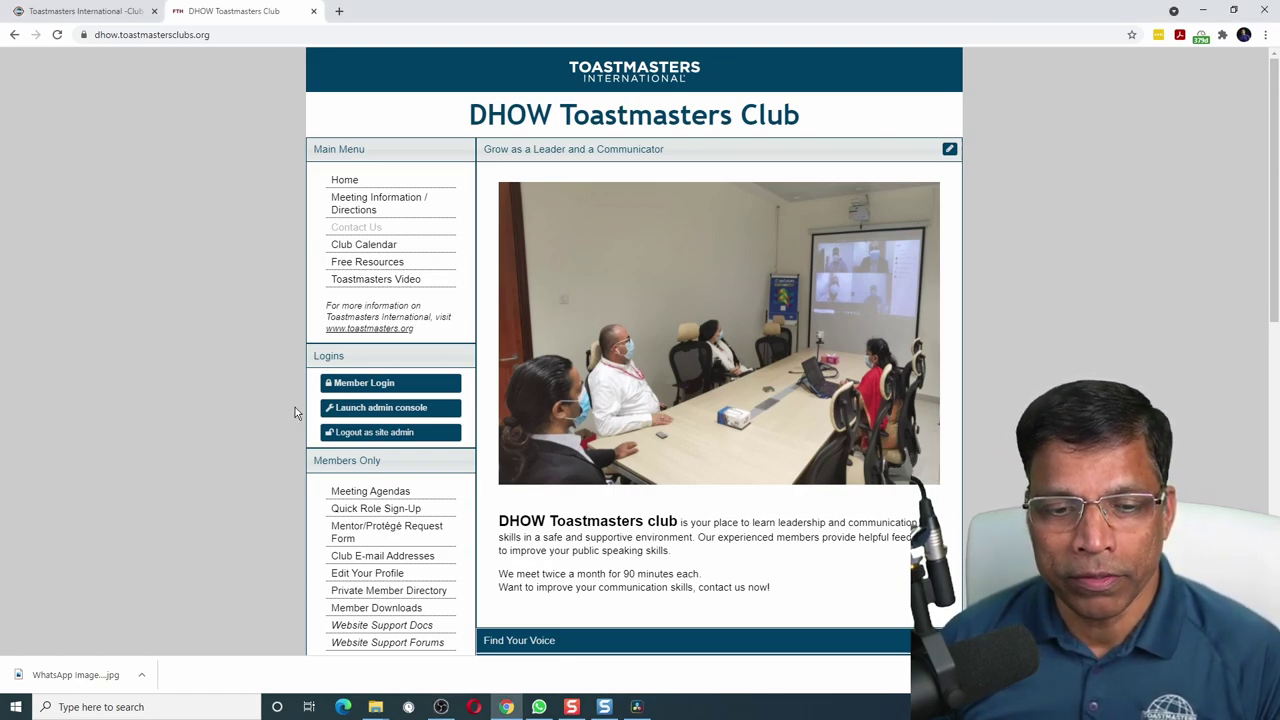
Launch the admin console and switch to the Membership Management module.
left_click(390, 412)
left_click(727, 227)
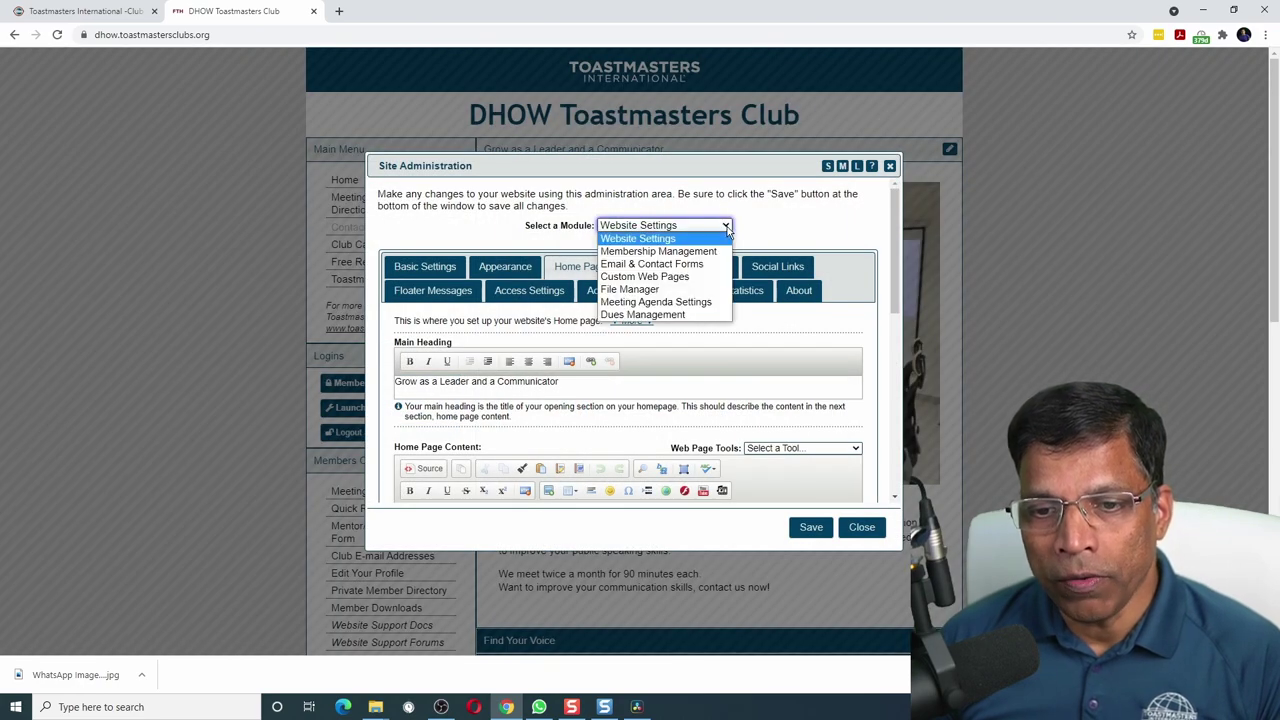
left_click(683, 252)
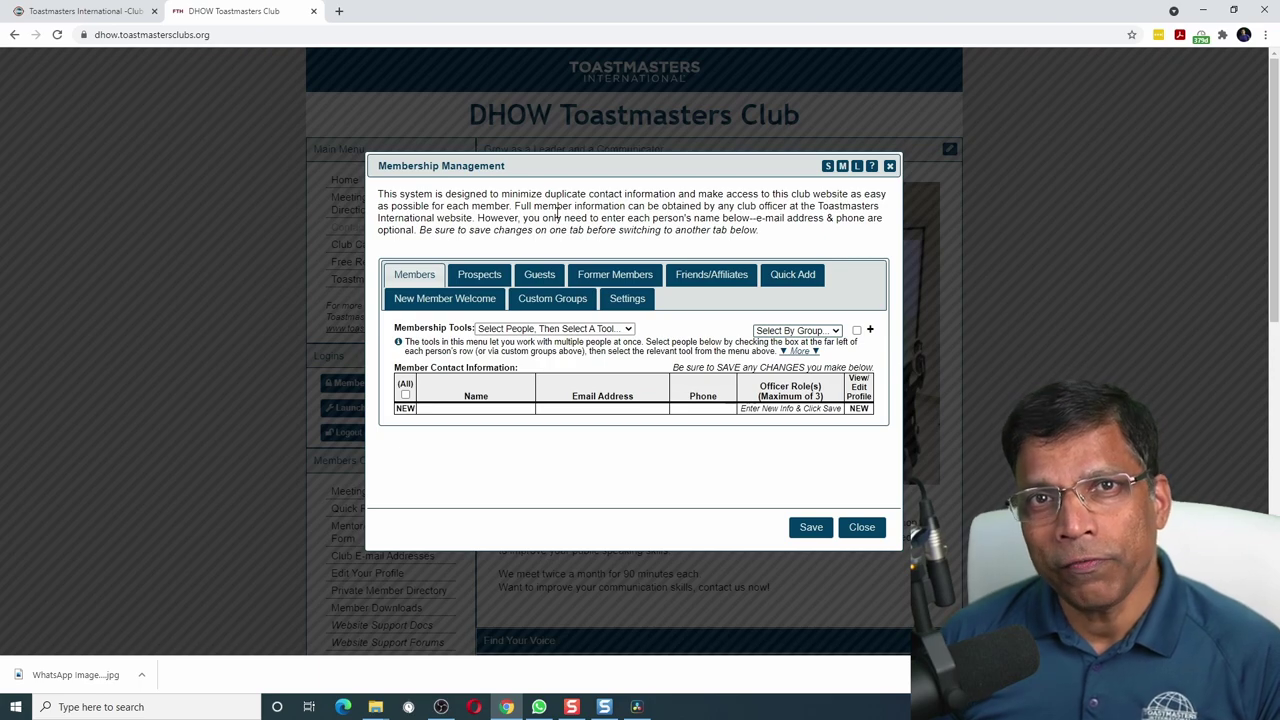
Export the DHOW Club Roster from Club Central as Club-Roster20210730.csv.
left_click(117, 12)
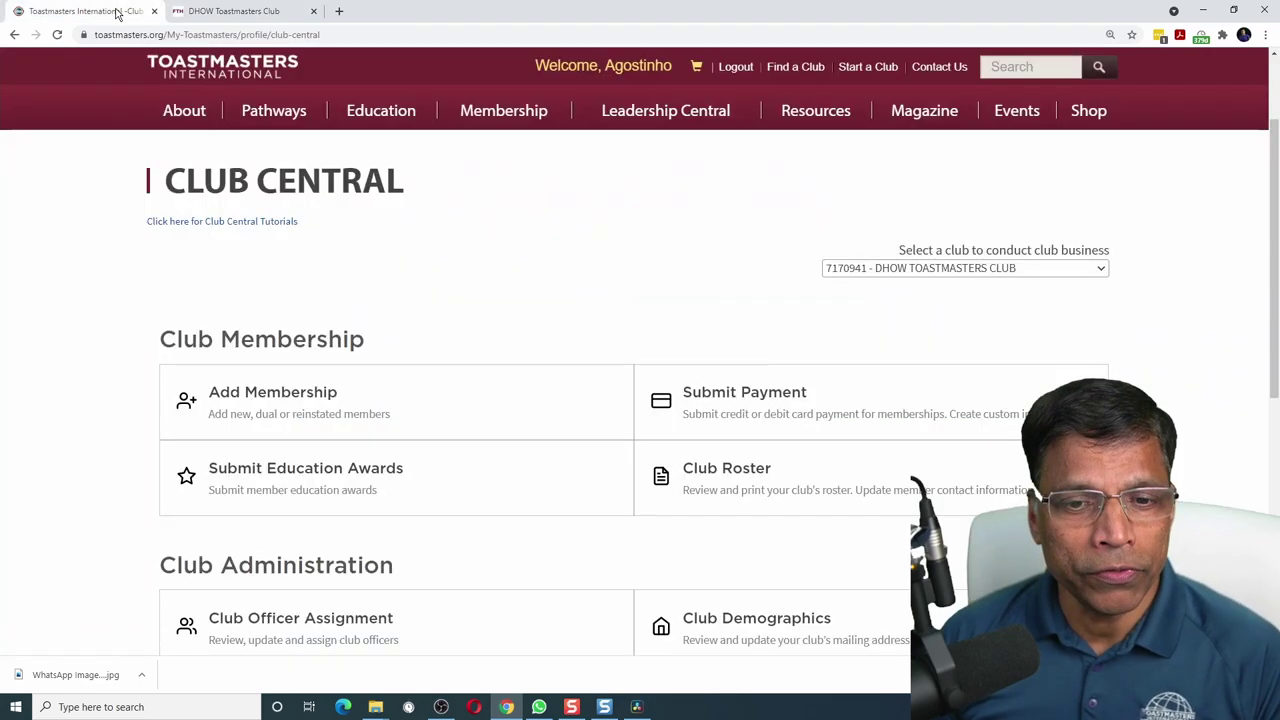
left_click(733, 481)
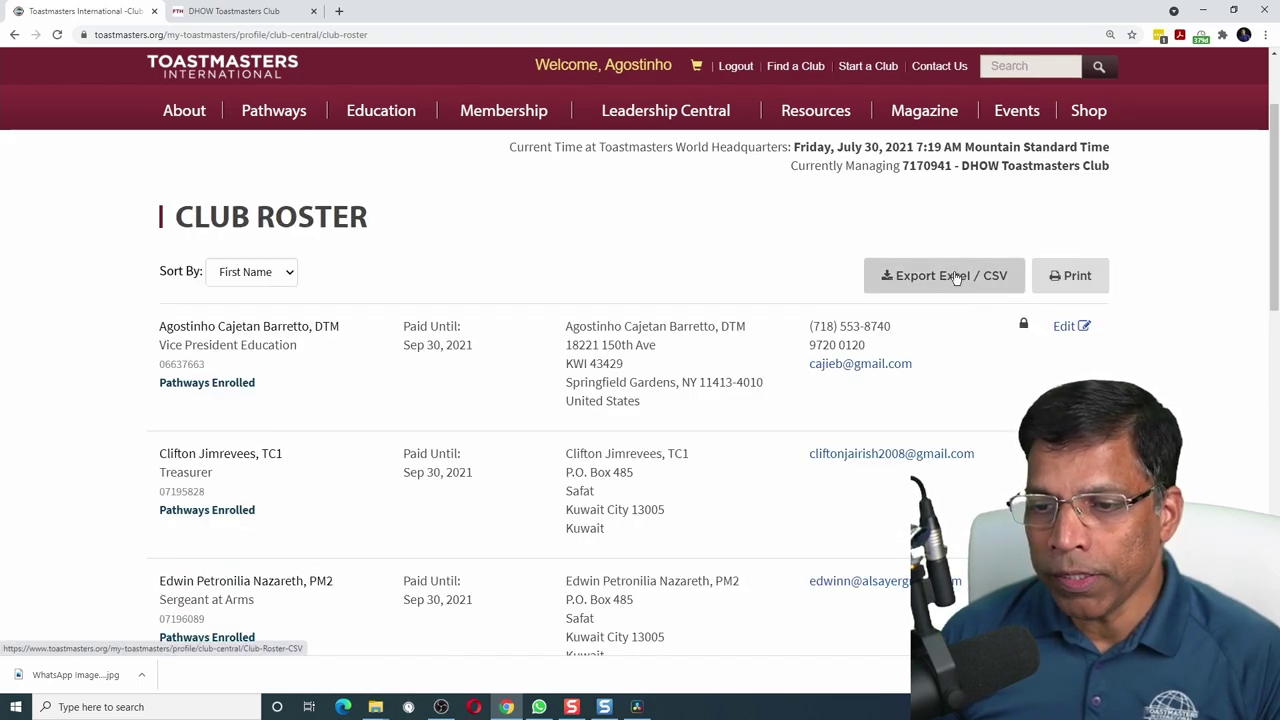
left_click(955, 276)
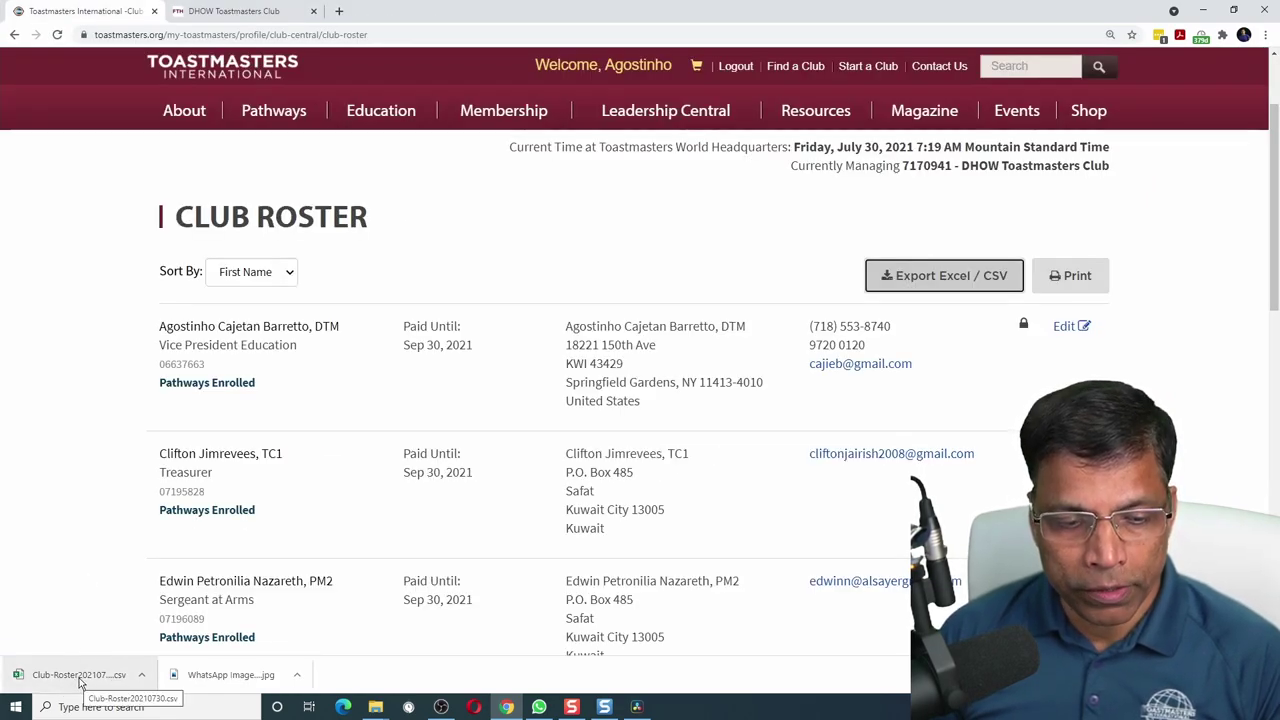
Open the roster CSV in Excel and delete every column except Name, Email and Mobile Phone.
left_click(80, 676)
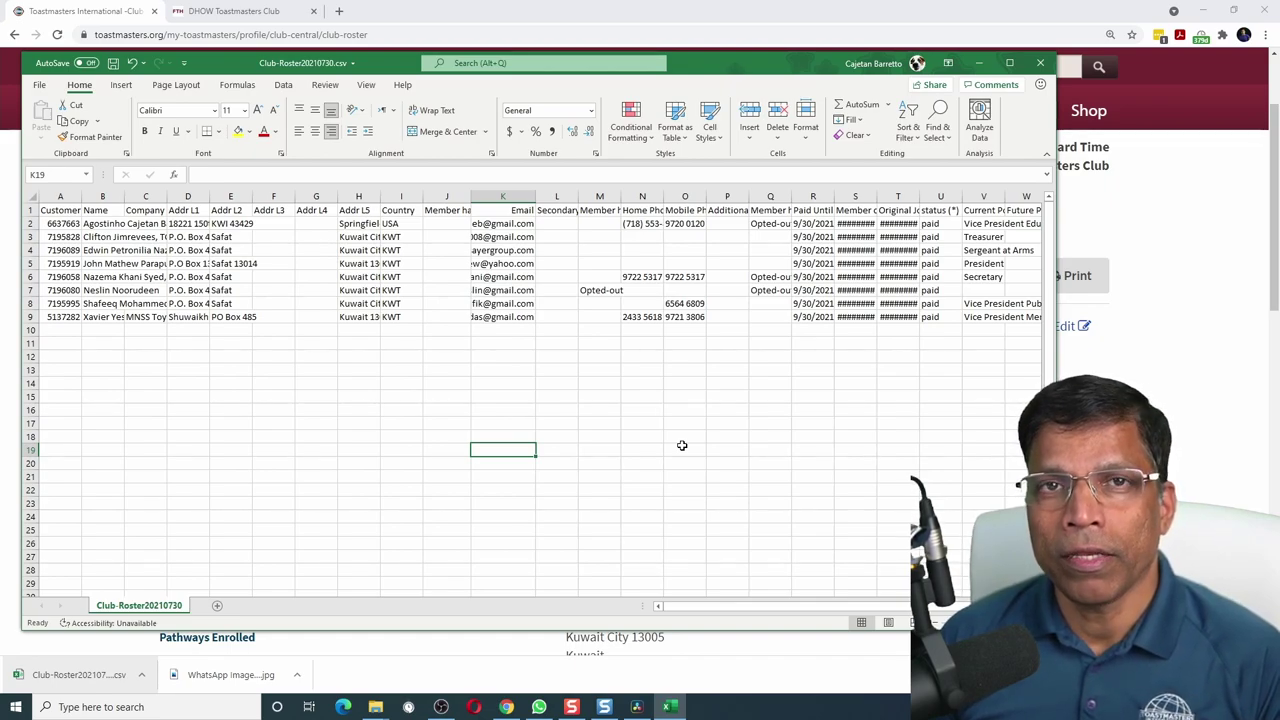
left_click(61, 197)
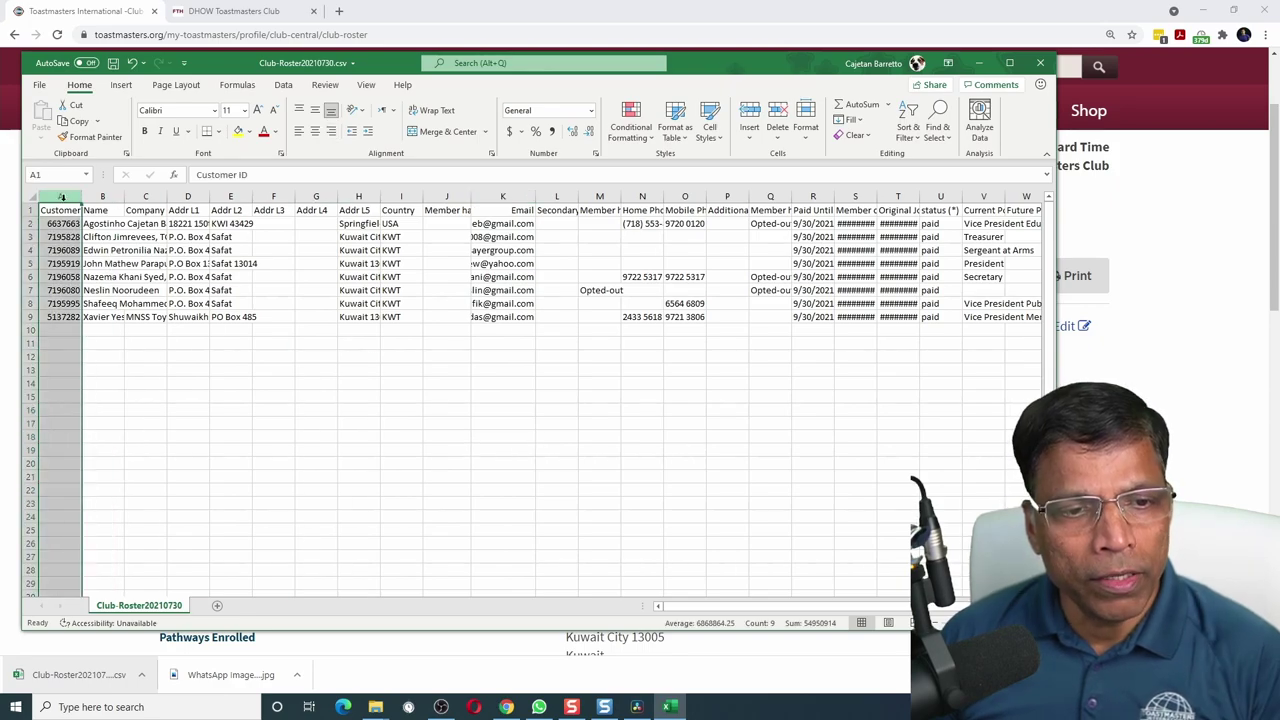
right_click(61, 197)
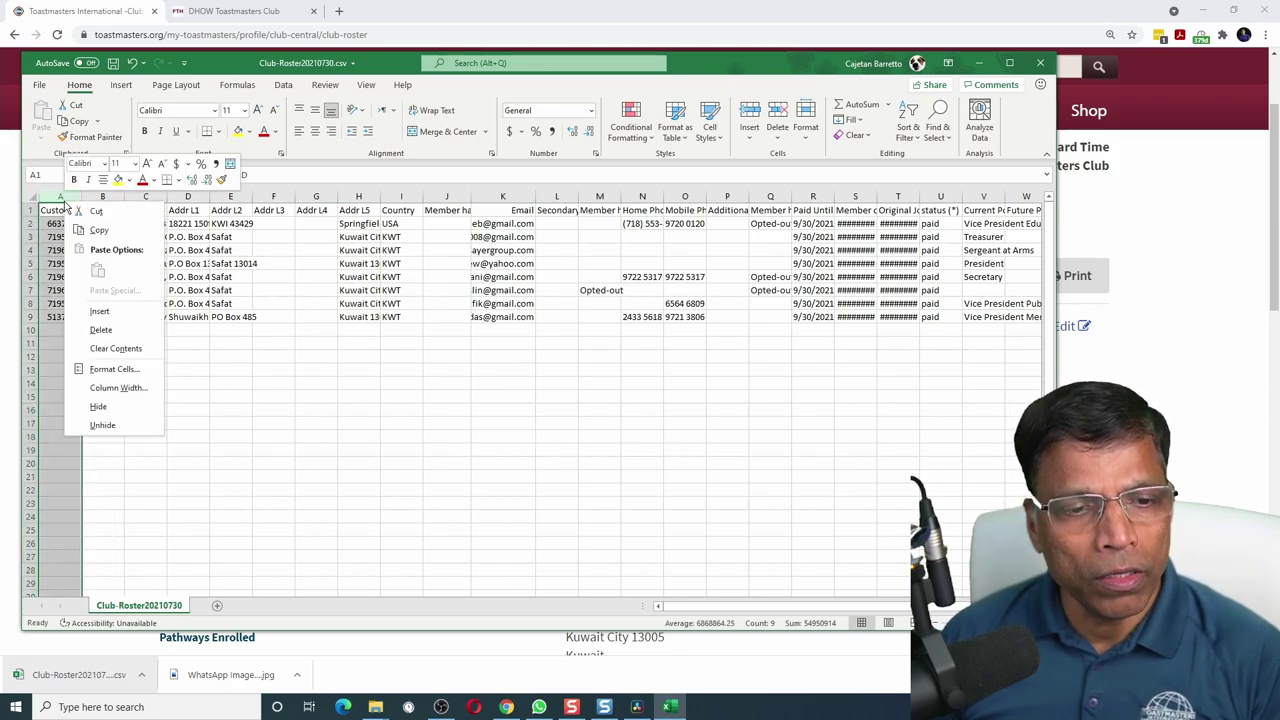
left_click(101, 331)
left_click_drag(102, 197, 403, 197)
right_click(398, 207)
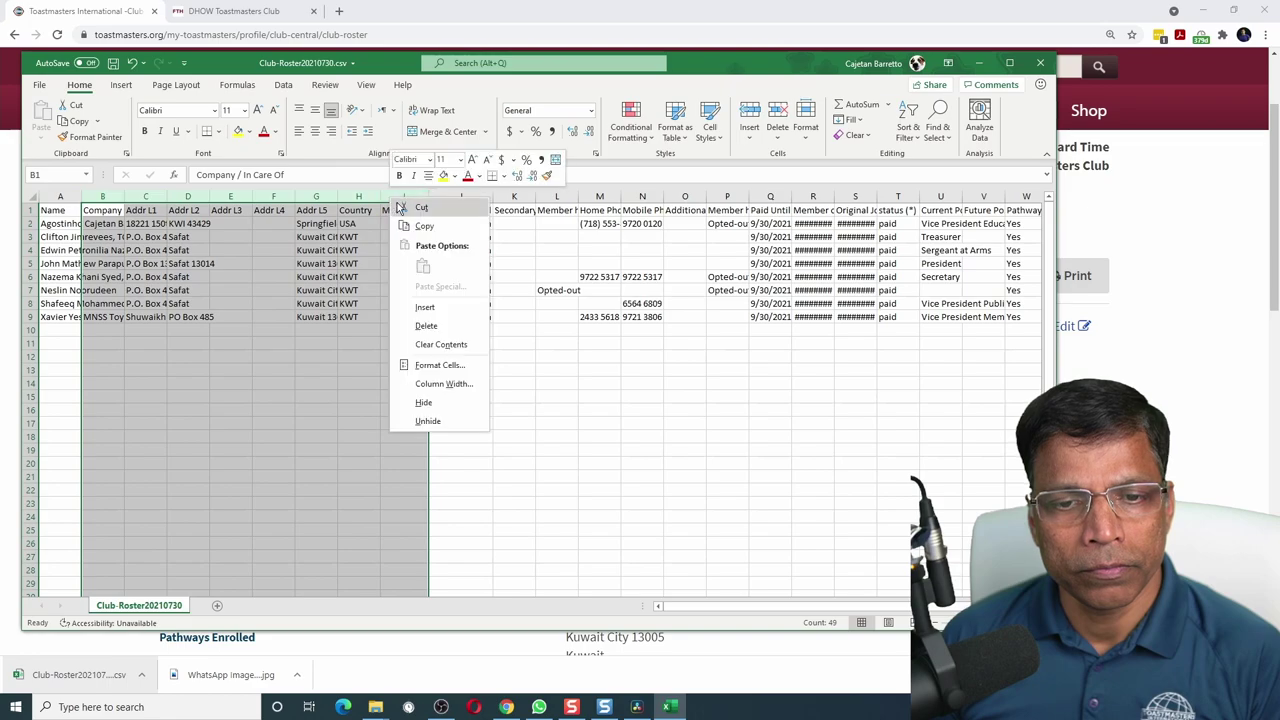
left_click(428, 325)
right_click(256, 200)
left_click_drag(167, 197, 565, 197)
left_click(277, 328)
right_click(570, 203)
left_click(600, 330)
left_click(338, 303)
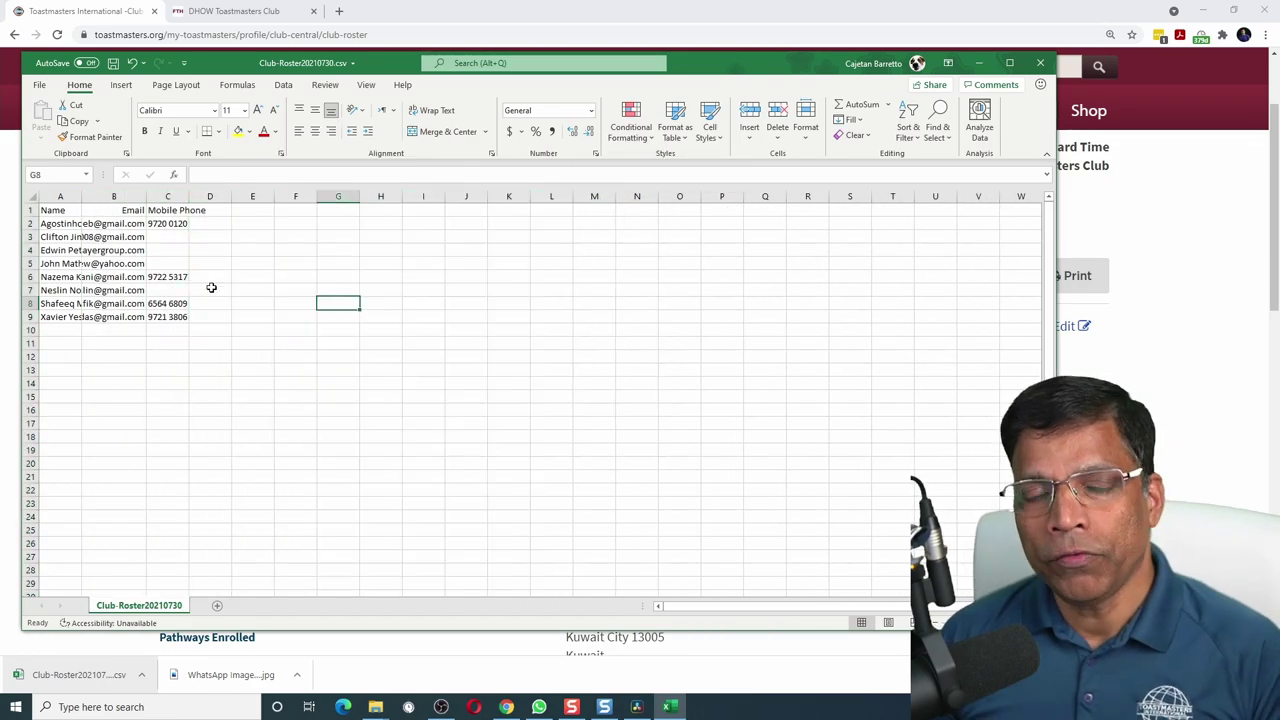
Copy the eight member rows A2:C9 to the clipboard.
left_click_drag(49, 224, 172, 317)
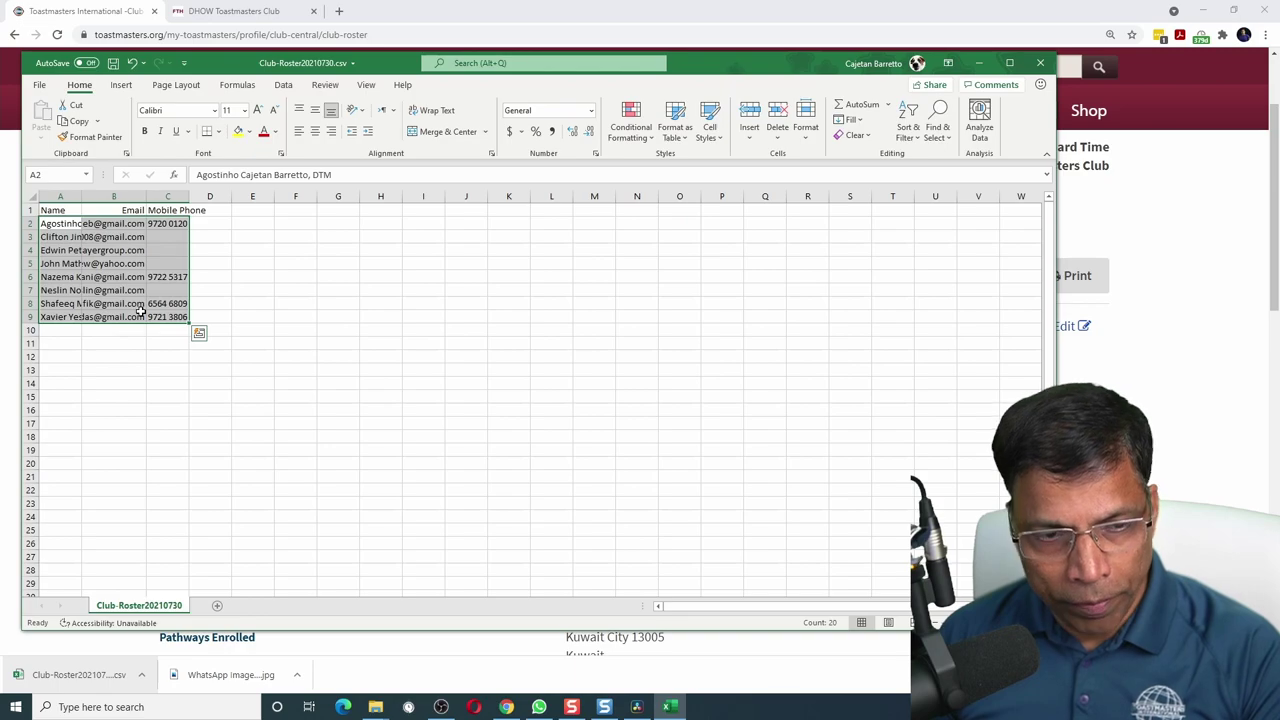
key("ctrl+c")
left_click(140, 12)
Paste the eight copied member rows into Quick Add, save them, and dismiss the opt-in notice.
left_click(268, 10)
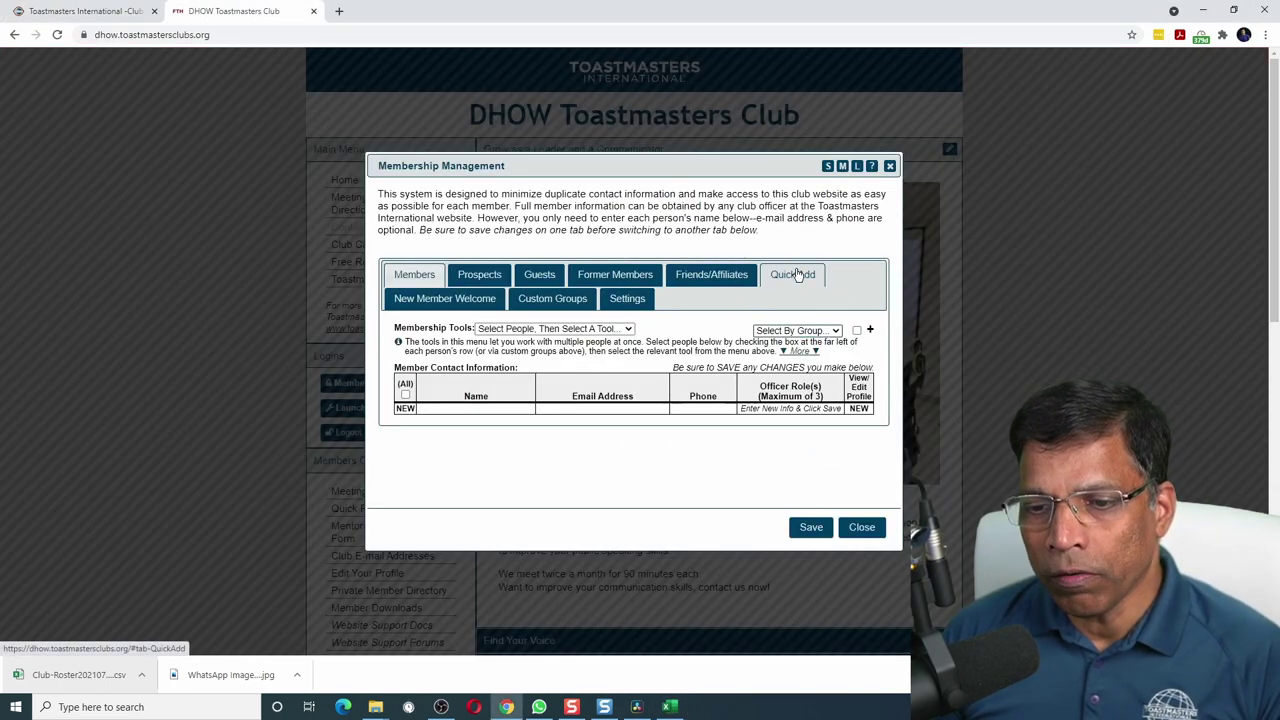
left_click(801, 276)
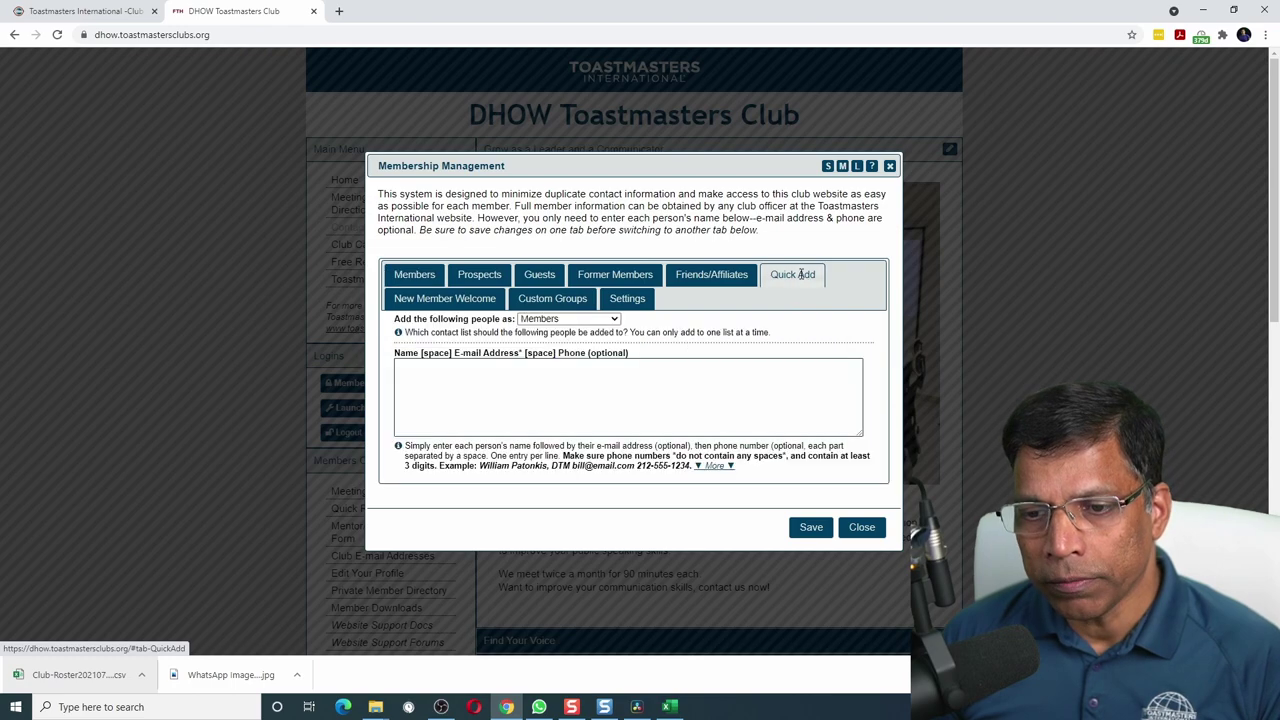
left_click(435, 385)
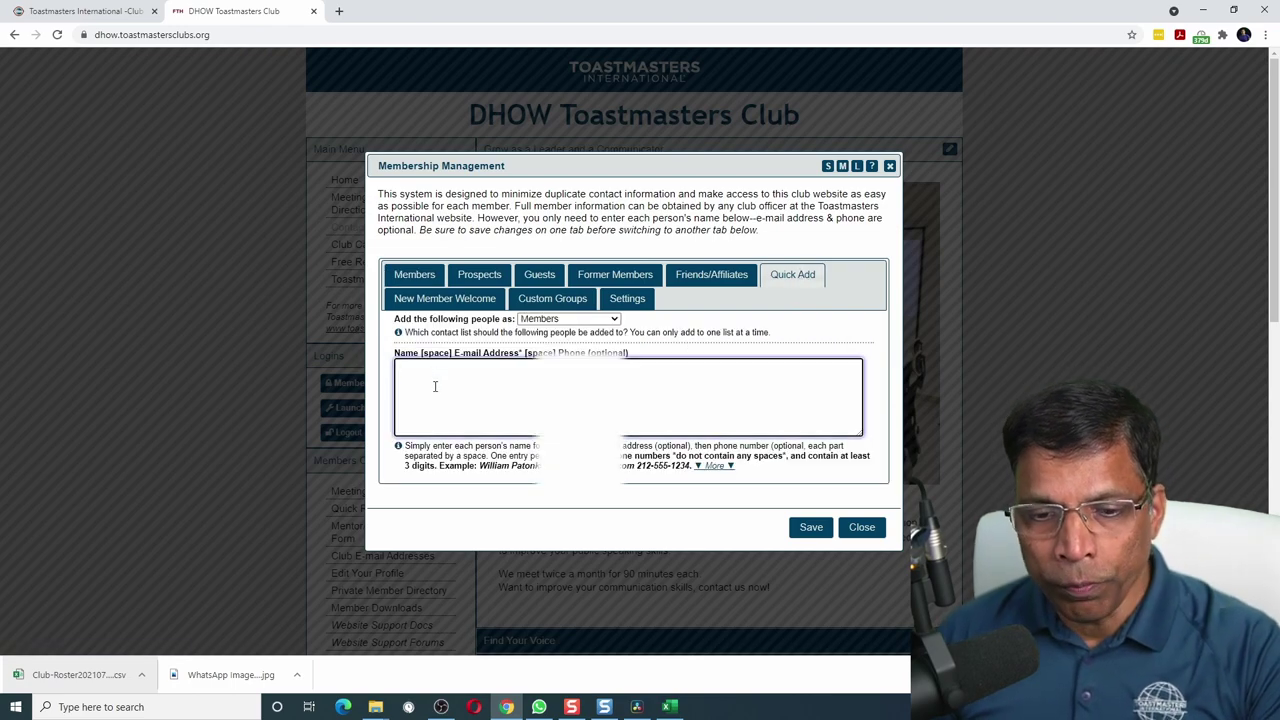
key("ctrl+v")
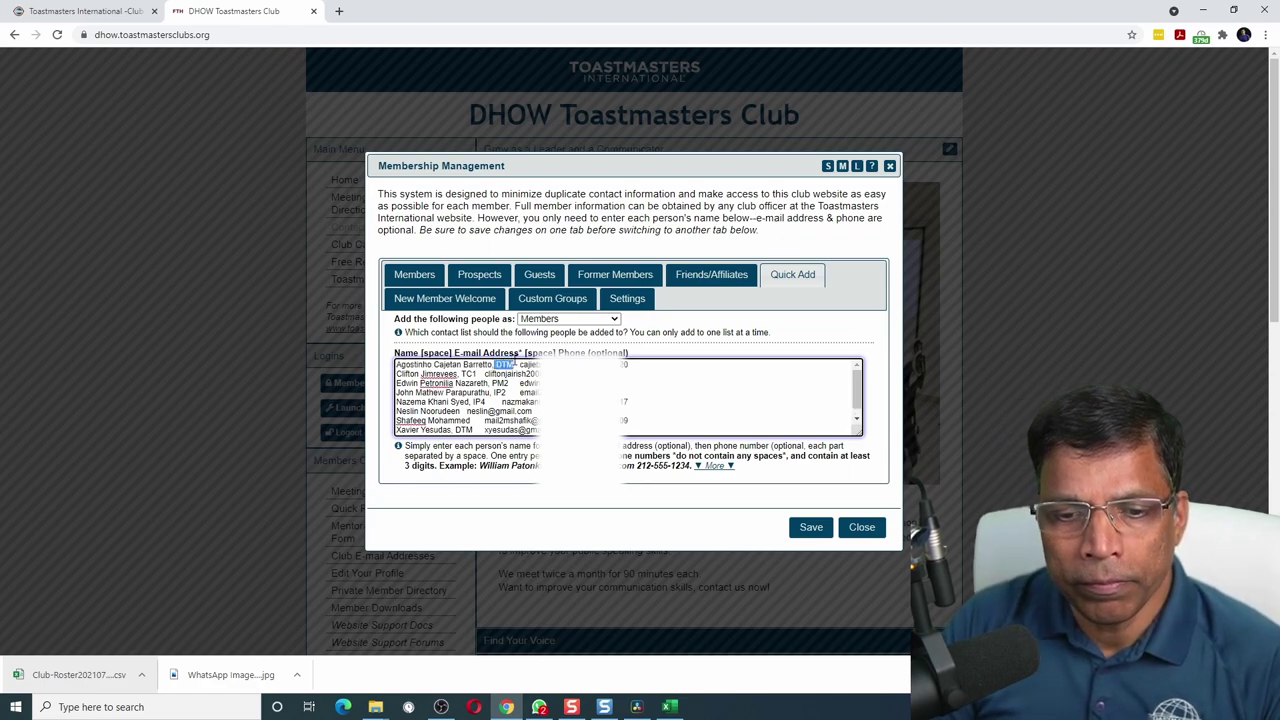
key("ctrl+a")
key("ctrl+v")
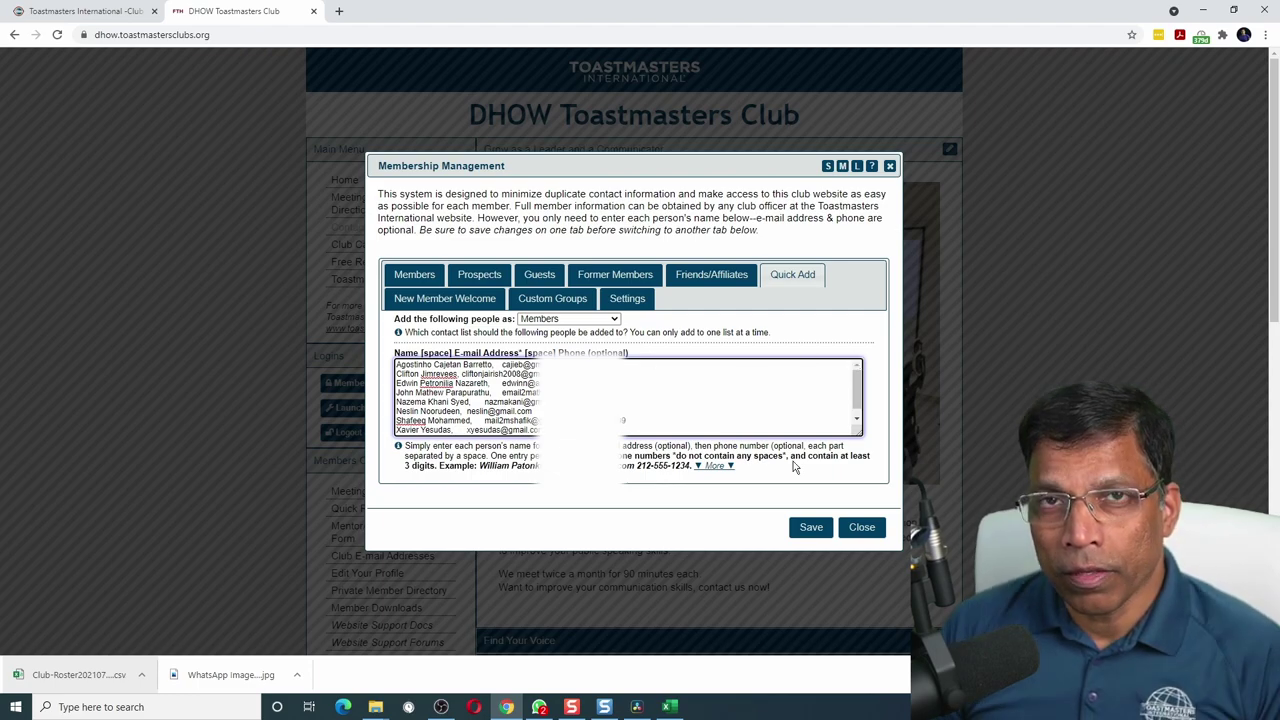
left_click(812, 528)
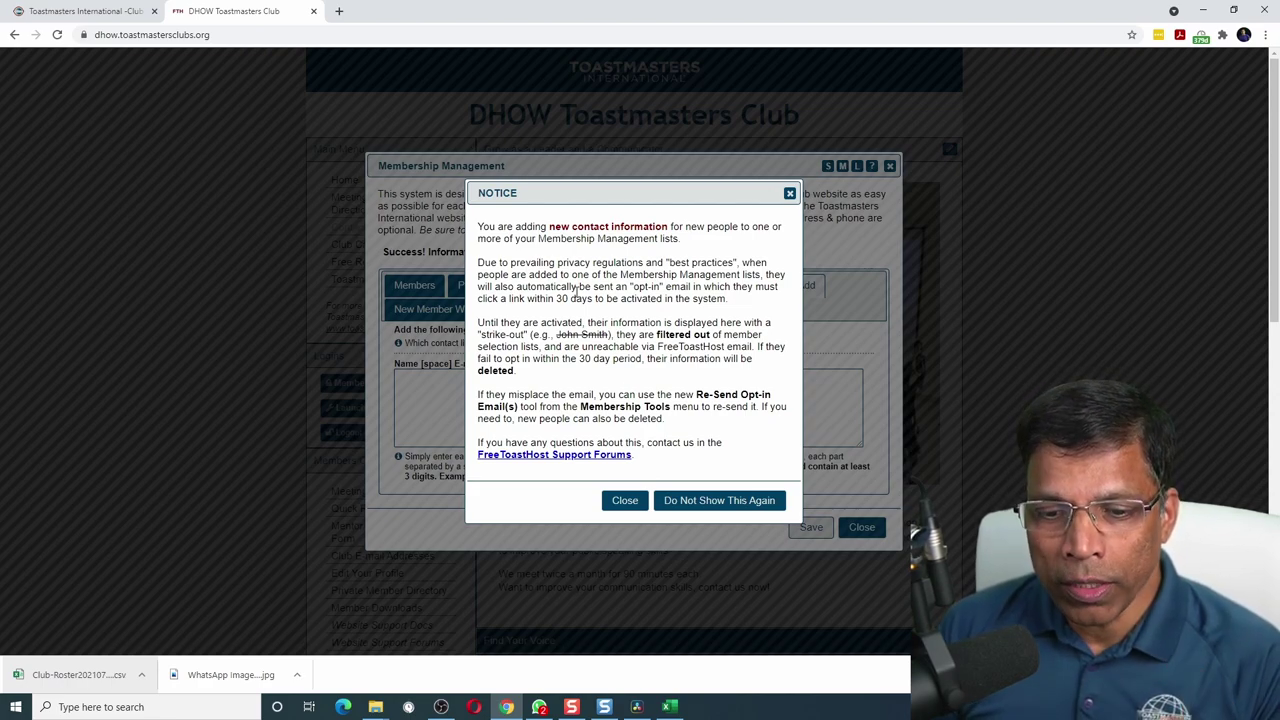
left_click(624, 500)
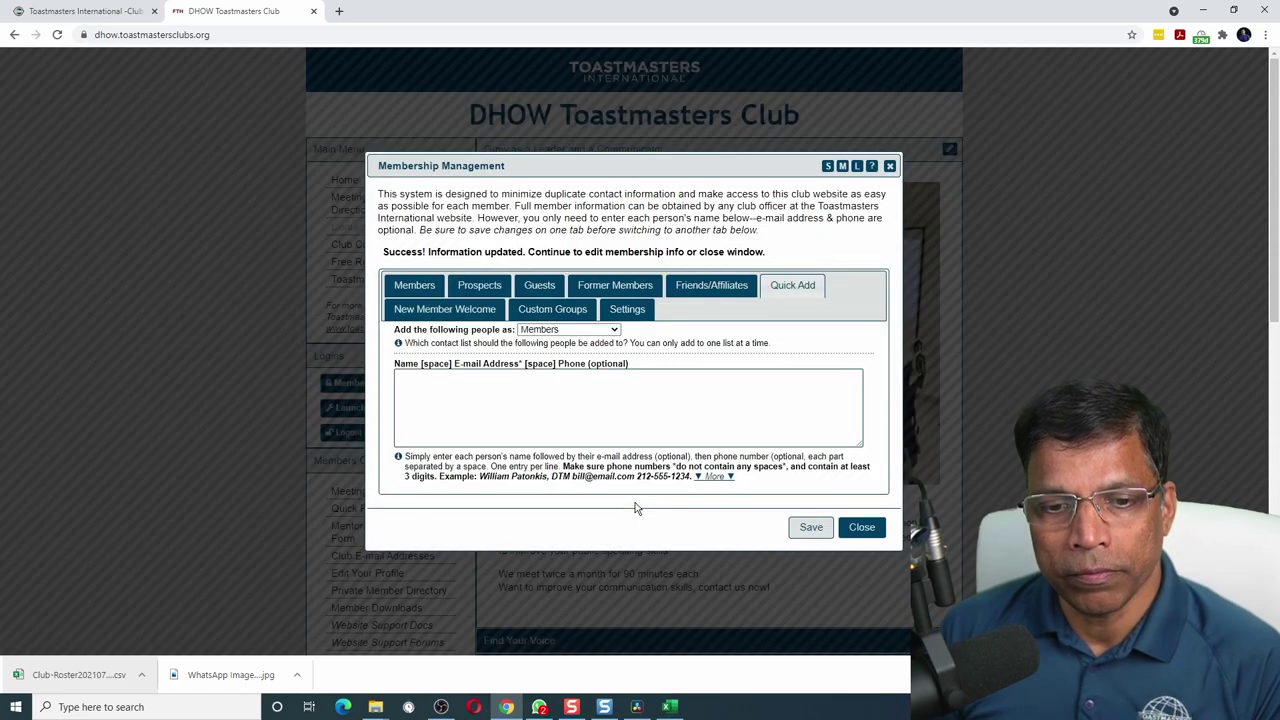
Accept the Action Required e-mail's AGREE link, then return to the club website tab.
left_click(415, 290)
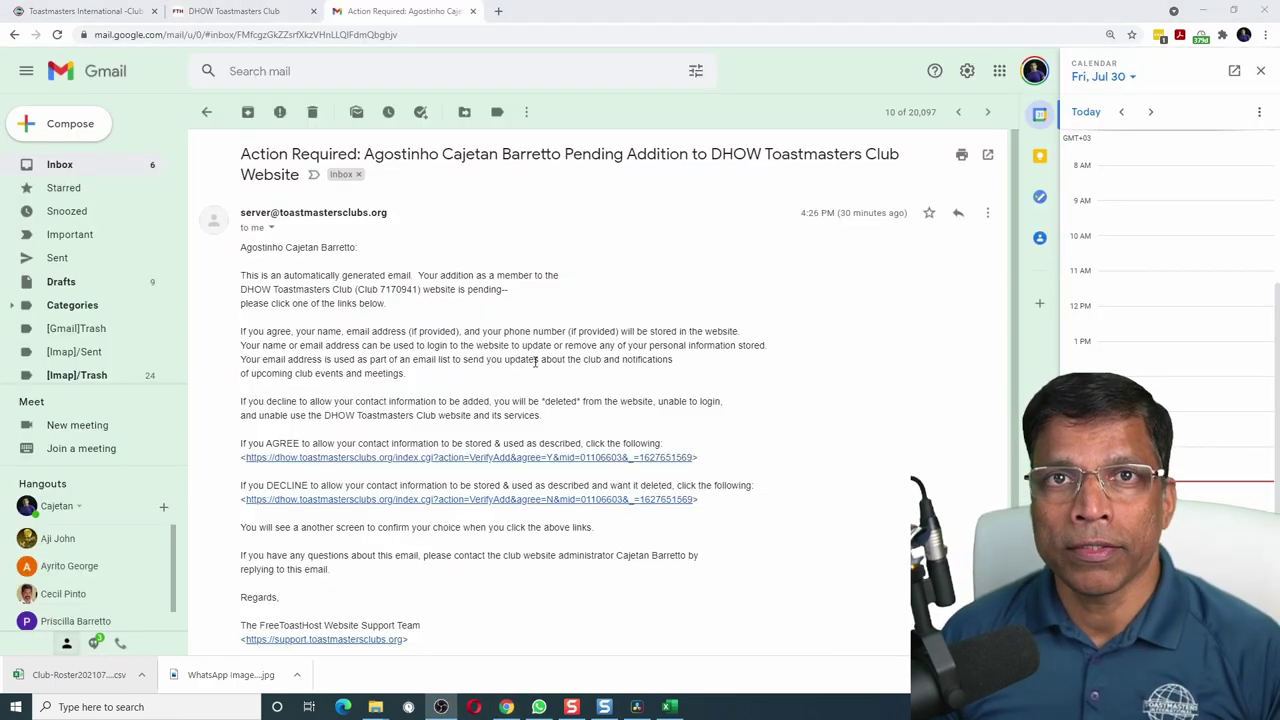
left_click(468, 459)
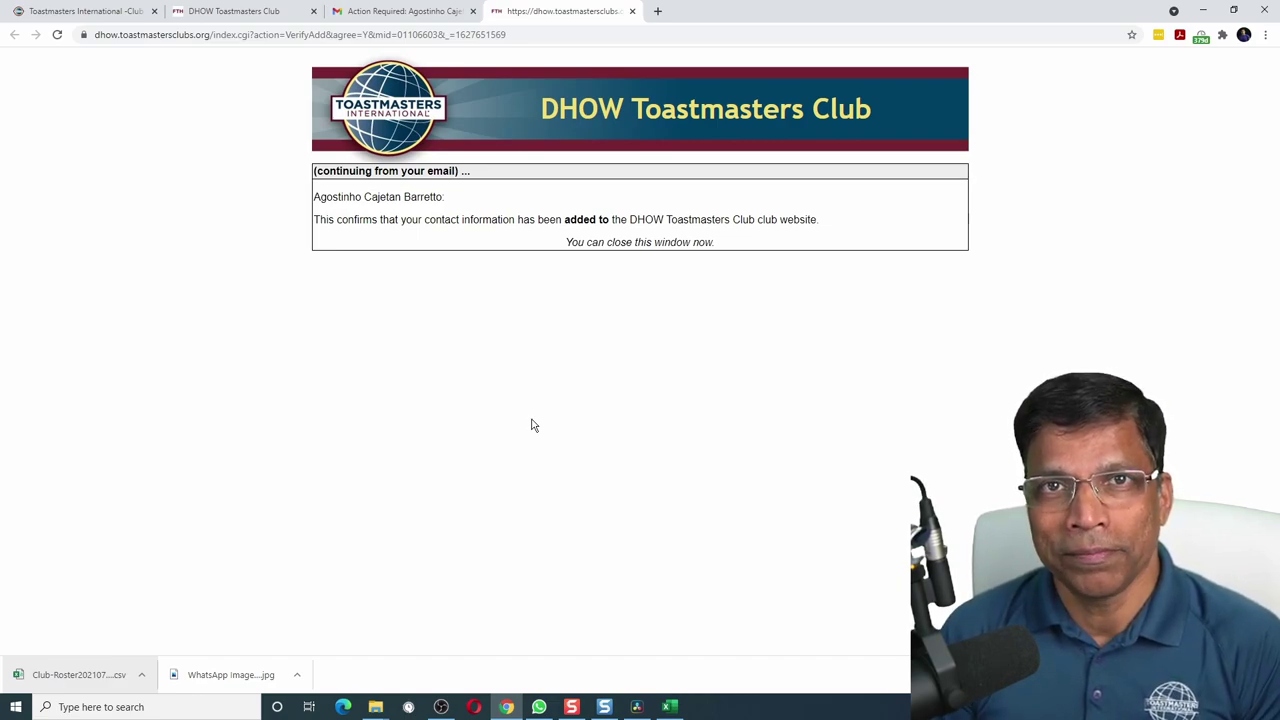
key("ctrl+2")
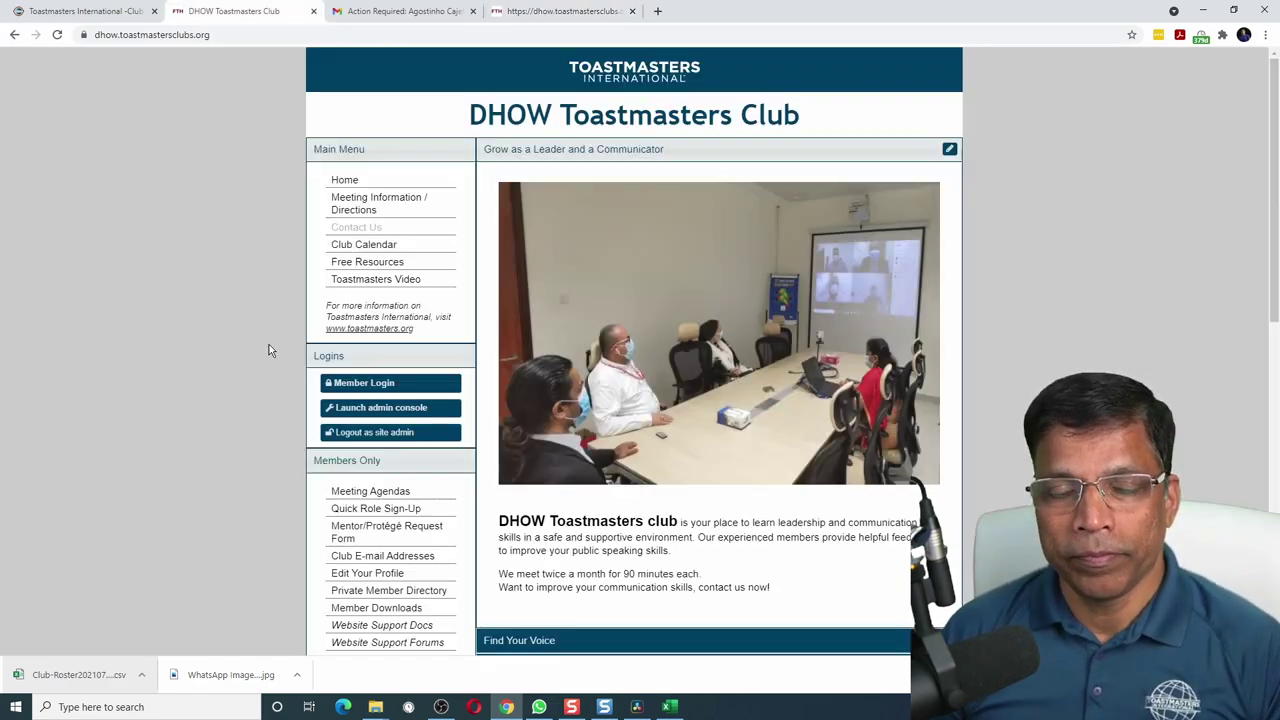
In the admin console, tick VP Education for the first member and VP Public Relations for the seventh, then save.
left_click(388, 418)
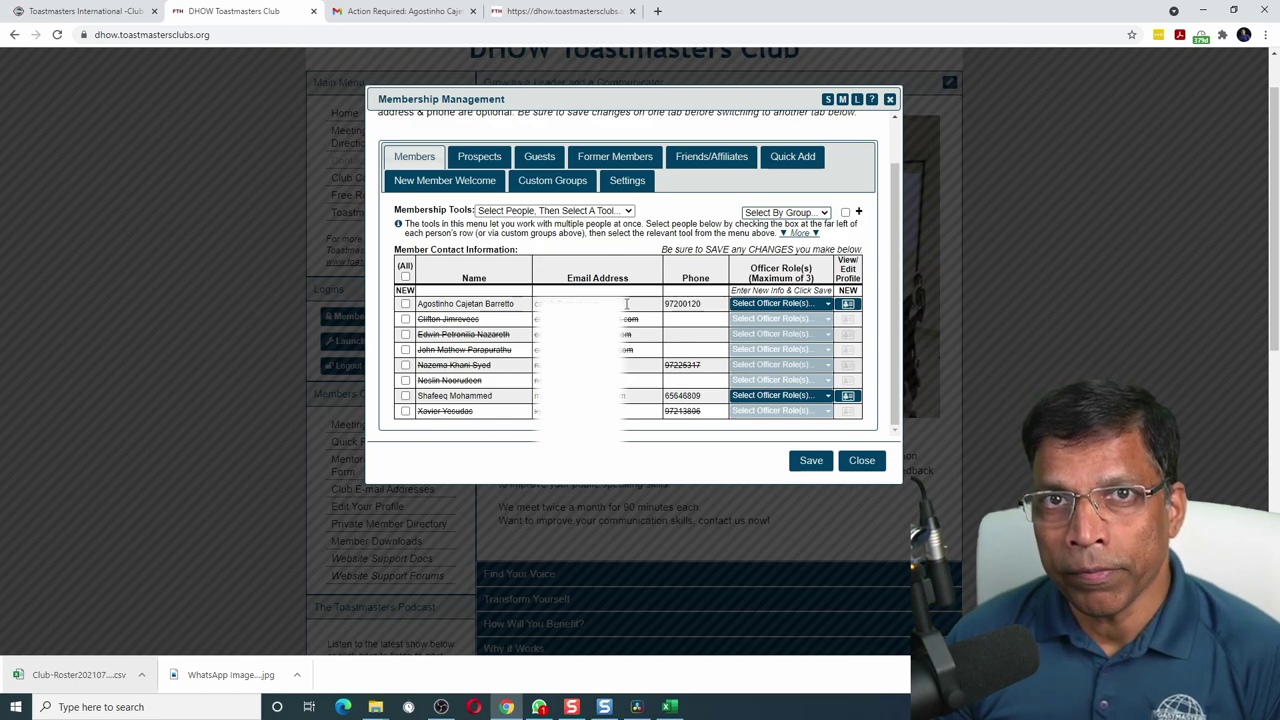
left_click(819, 304)
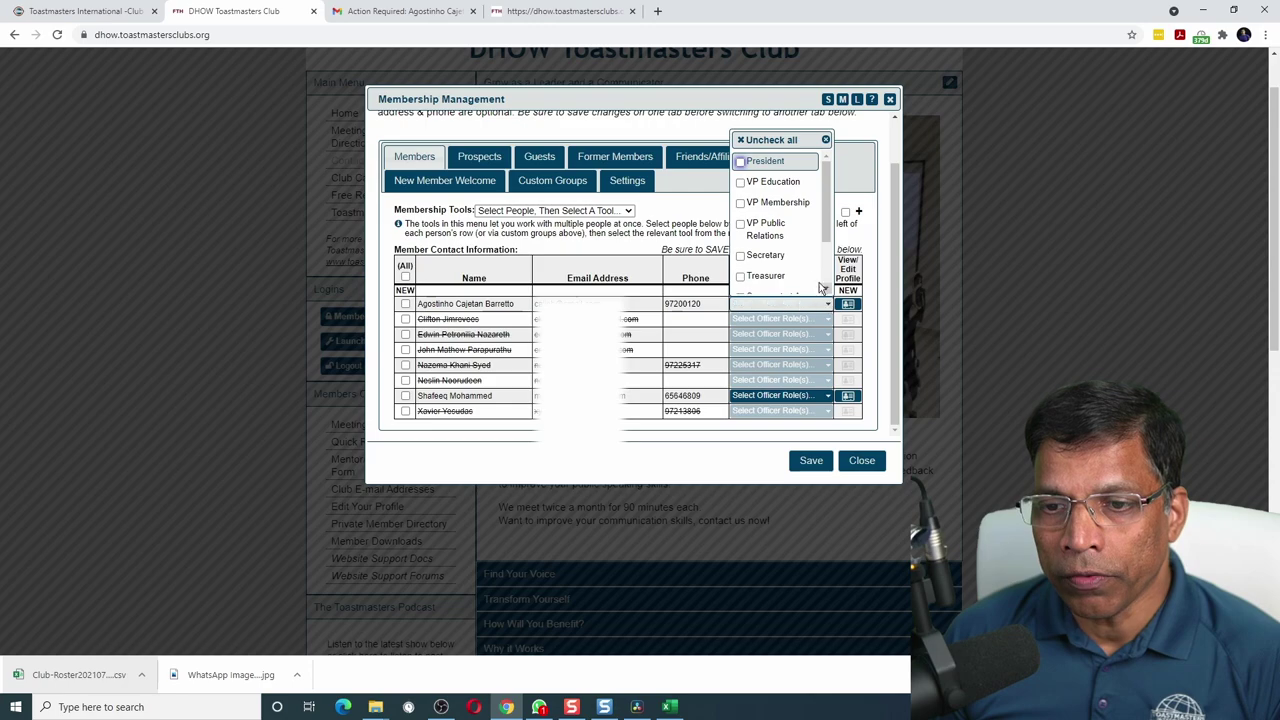
left_click(745, 182)
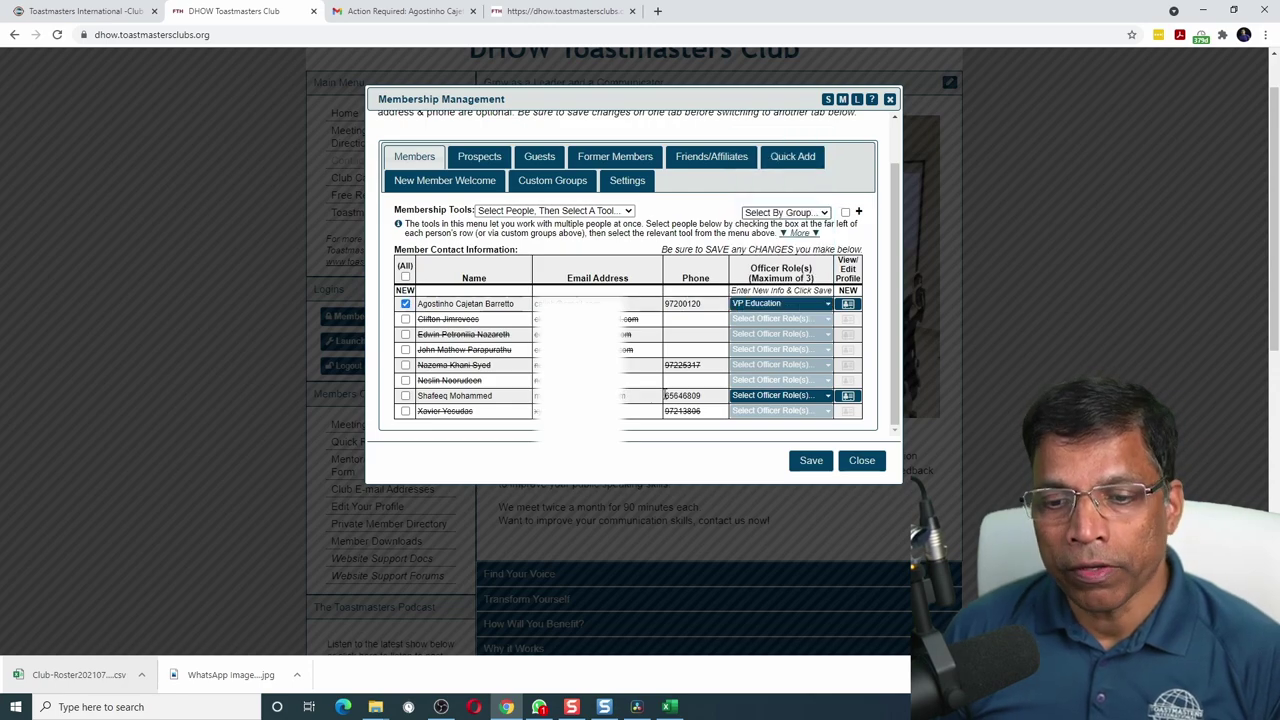
left_click(829, 397)
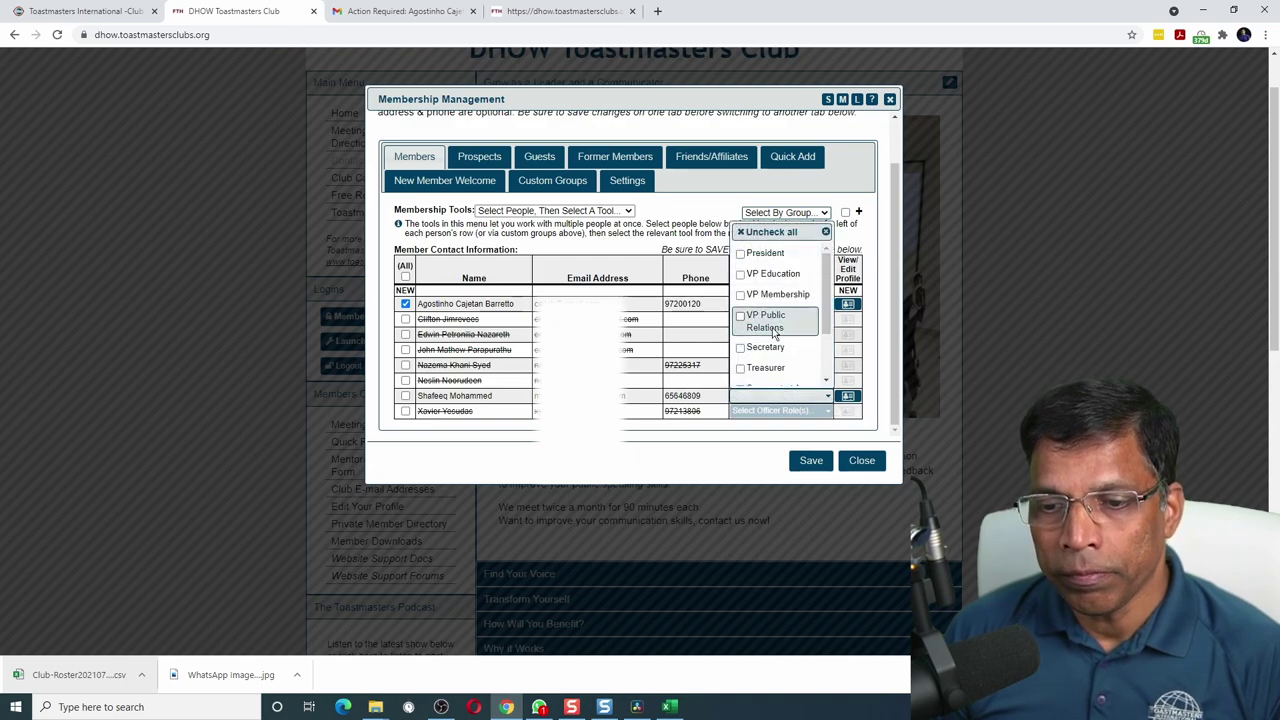
left_click(741, 316)
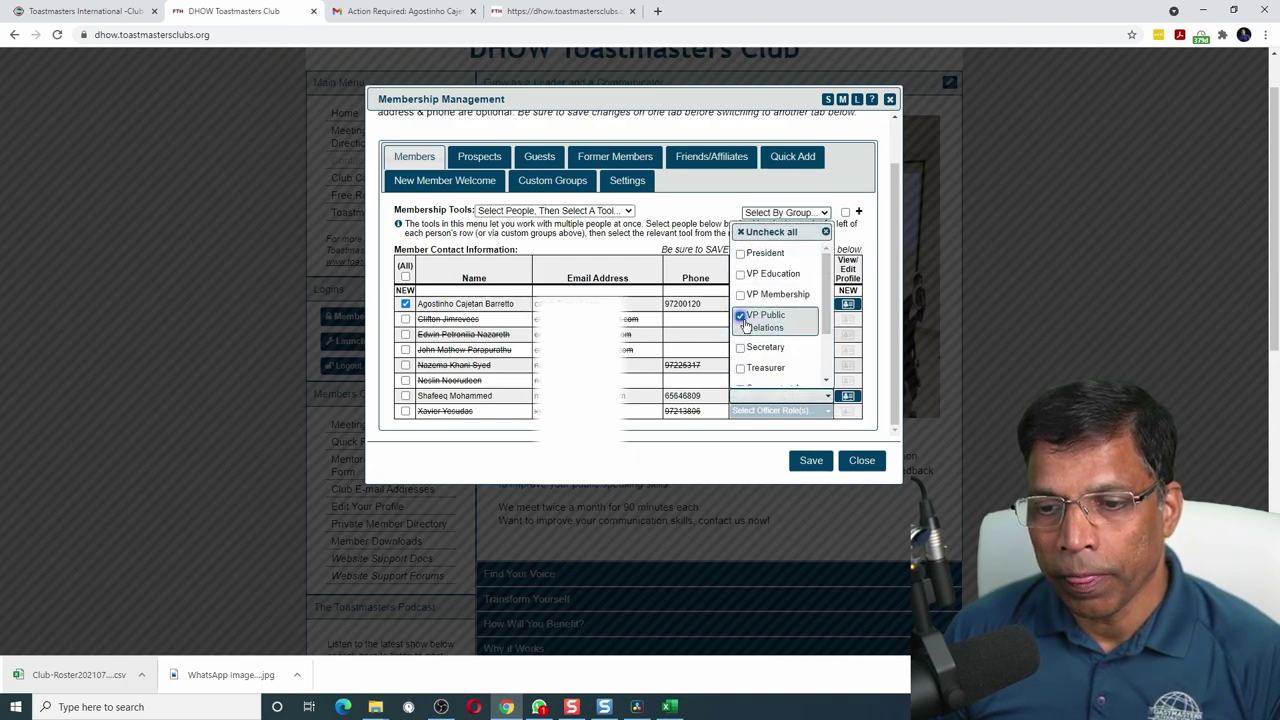
left_click(810, 460)
left_click(862, 460)
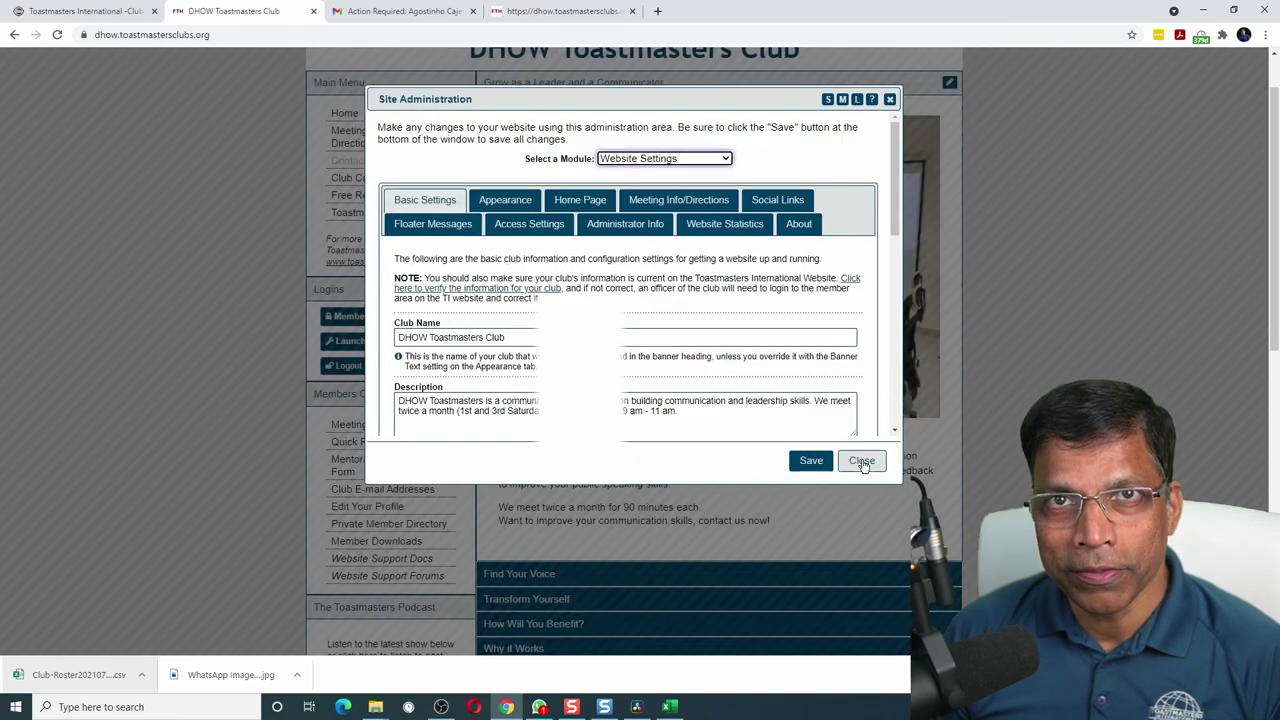
Reopen the admin console on the Email & Contact Forms module.
left_click(861, 460)
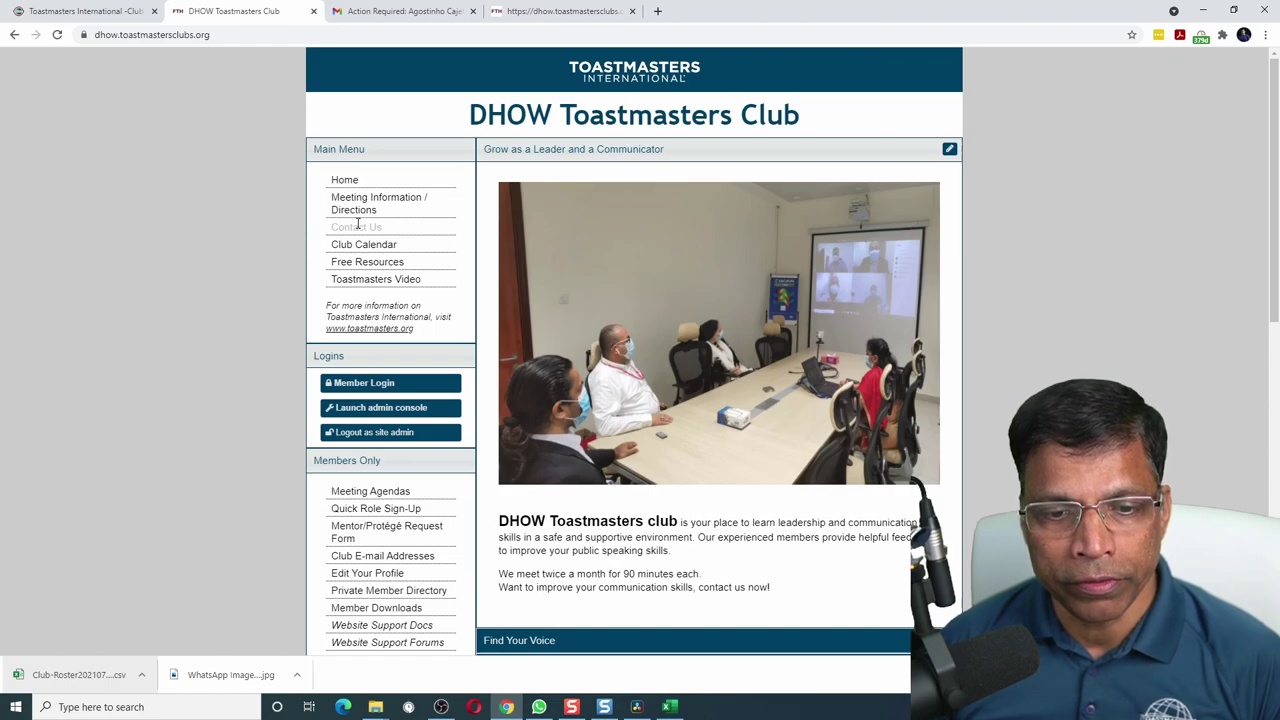
left_click(366, 410)
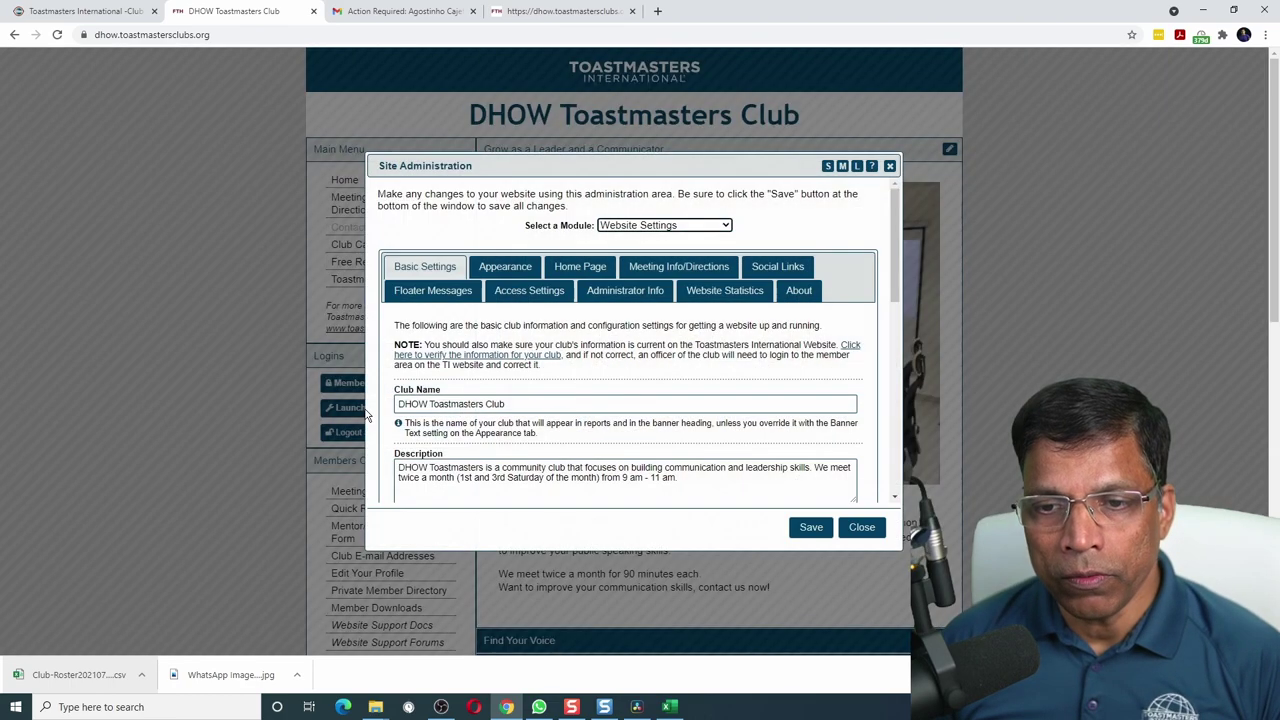
left_click(672, 226)
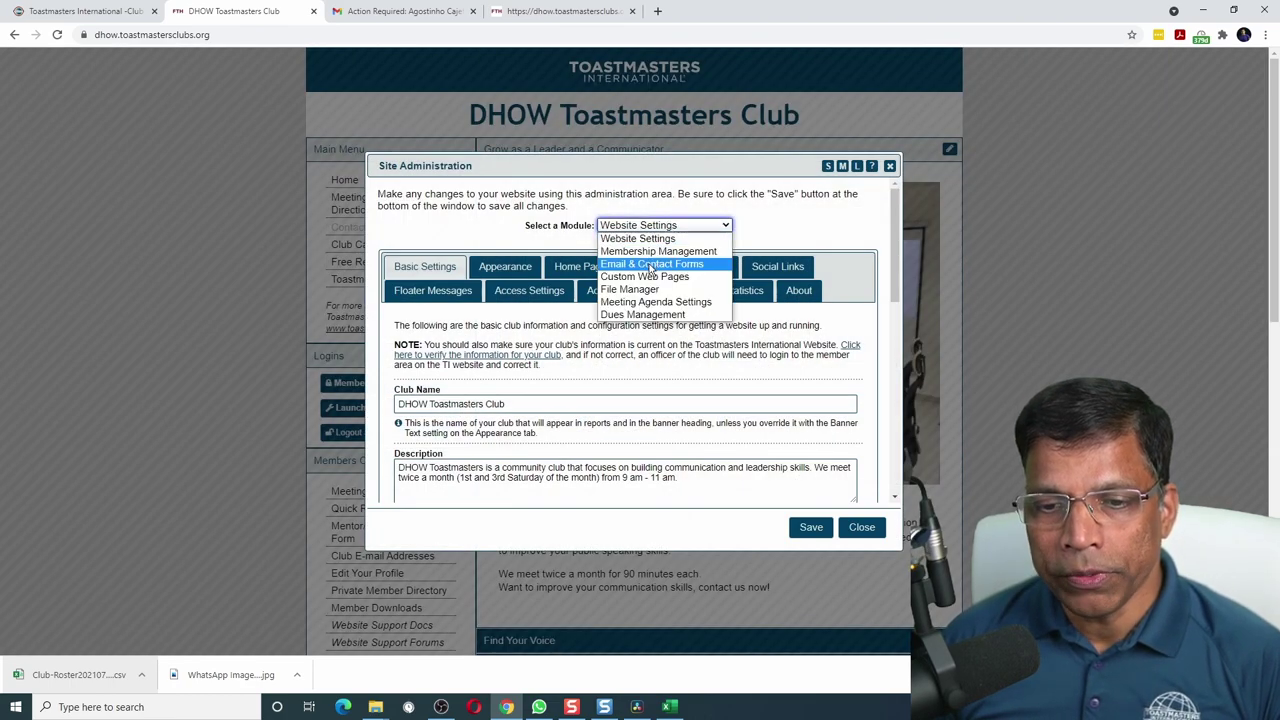
left_click(651, 265)
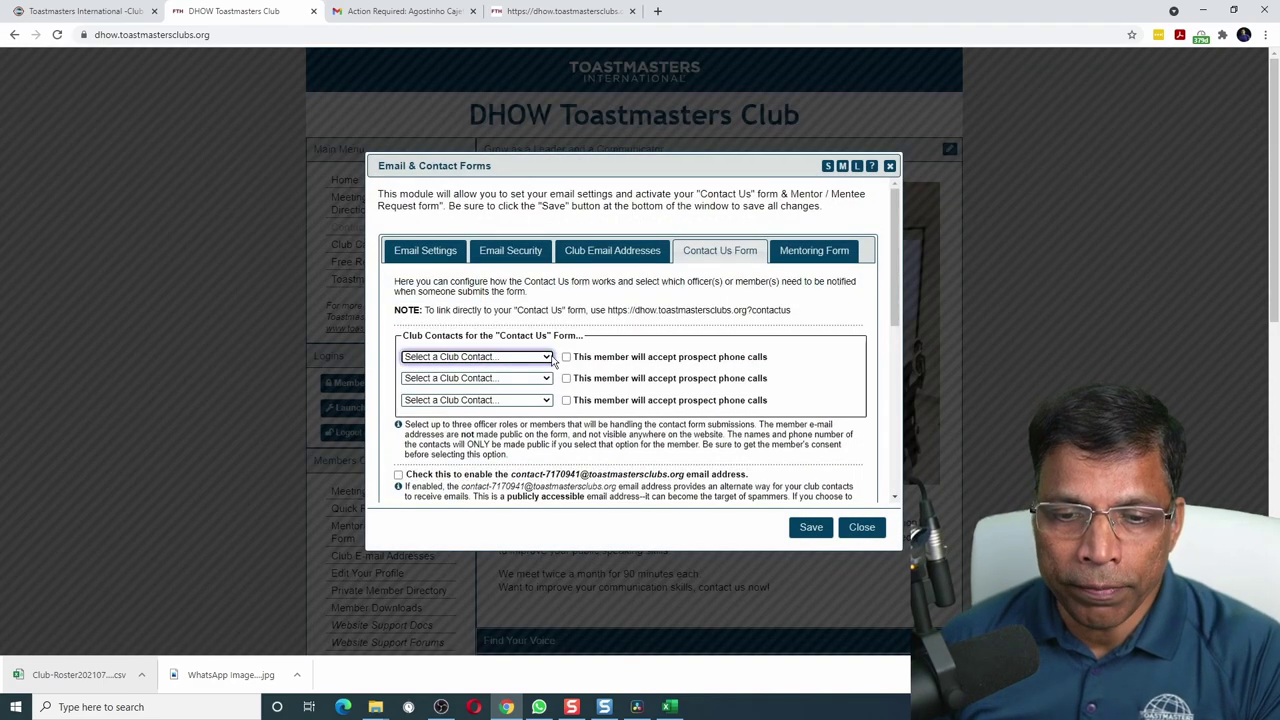
Set Vice President Education and Vice President Public Relations as Contact Us contacts, both accepting prospect calls, and save.
left_click(548, 359)
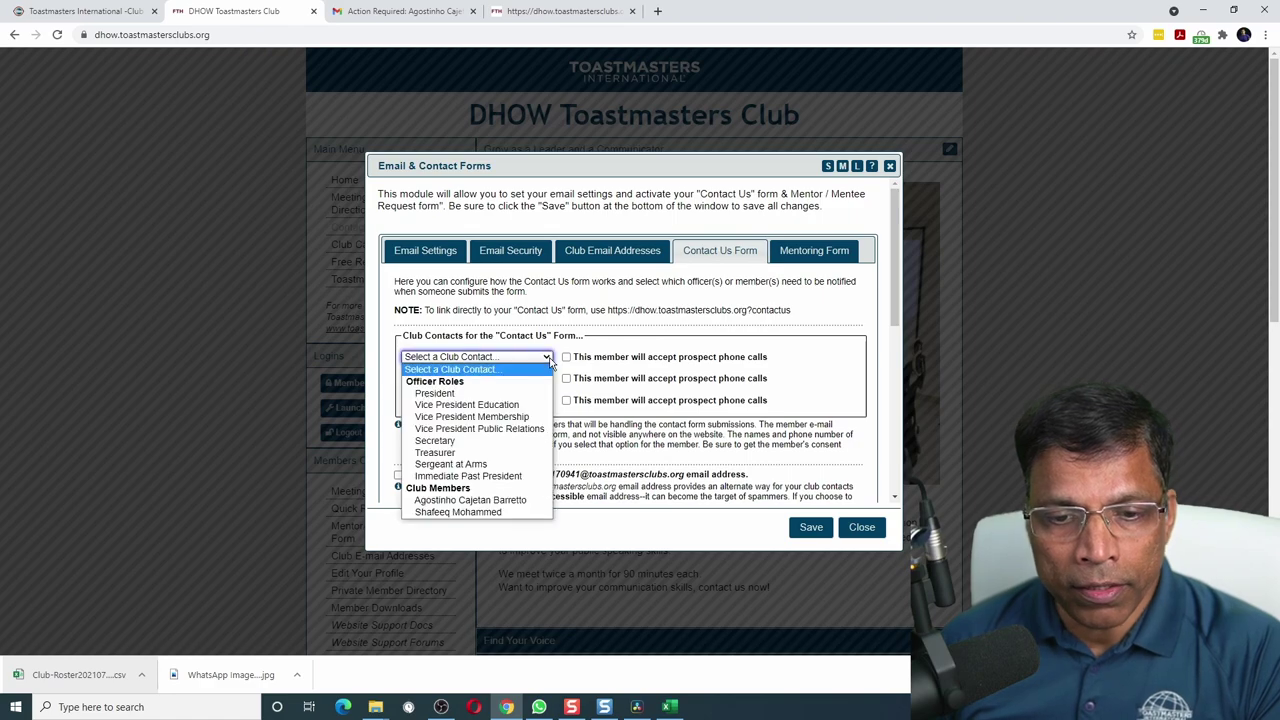
left_click(476, 406)
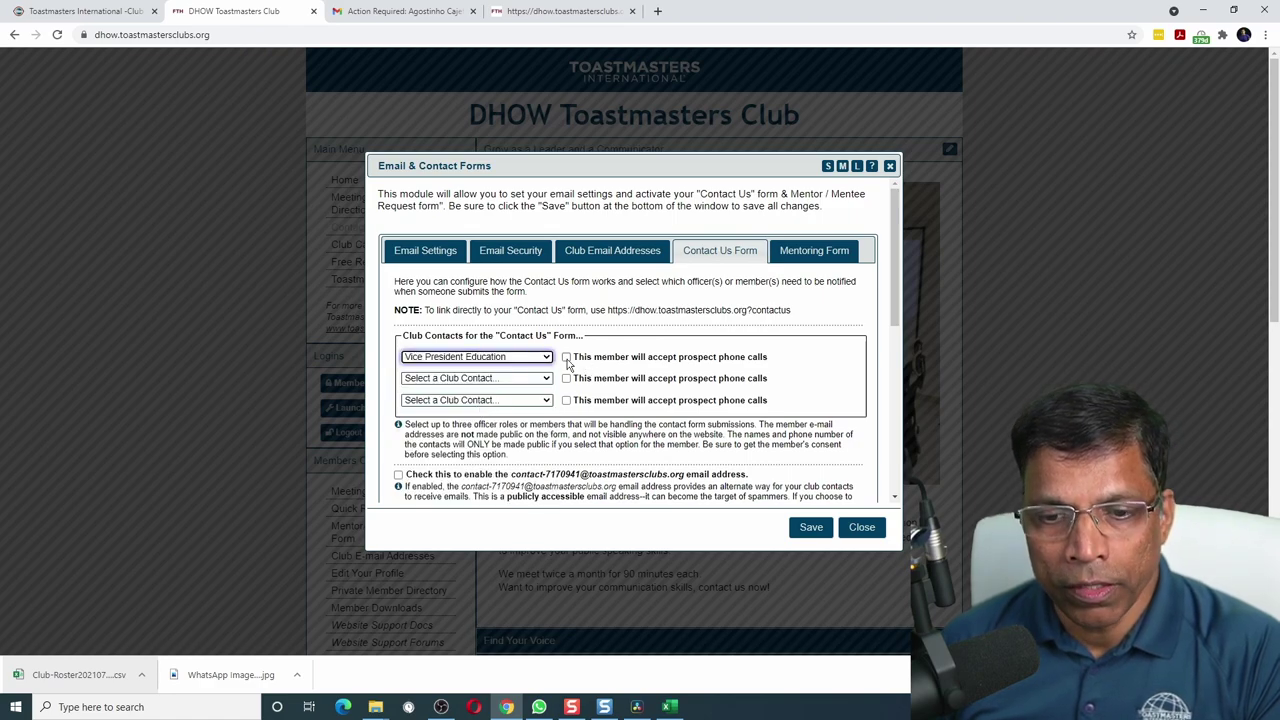
left_click(566, 357)
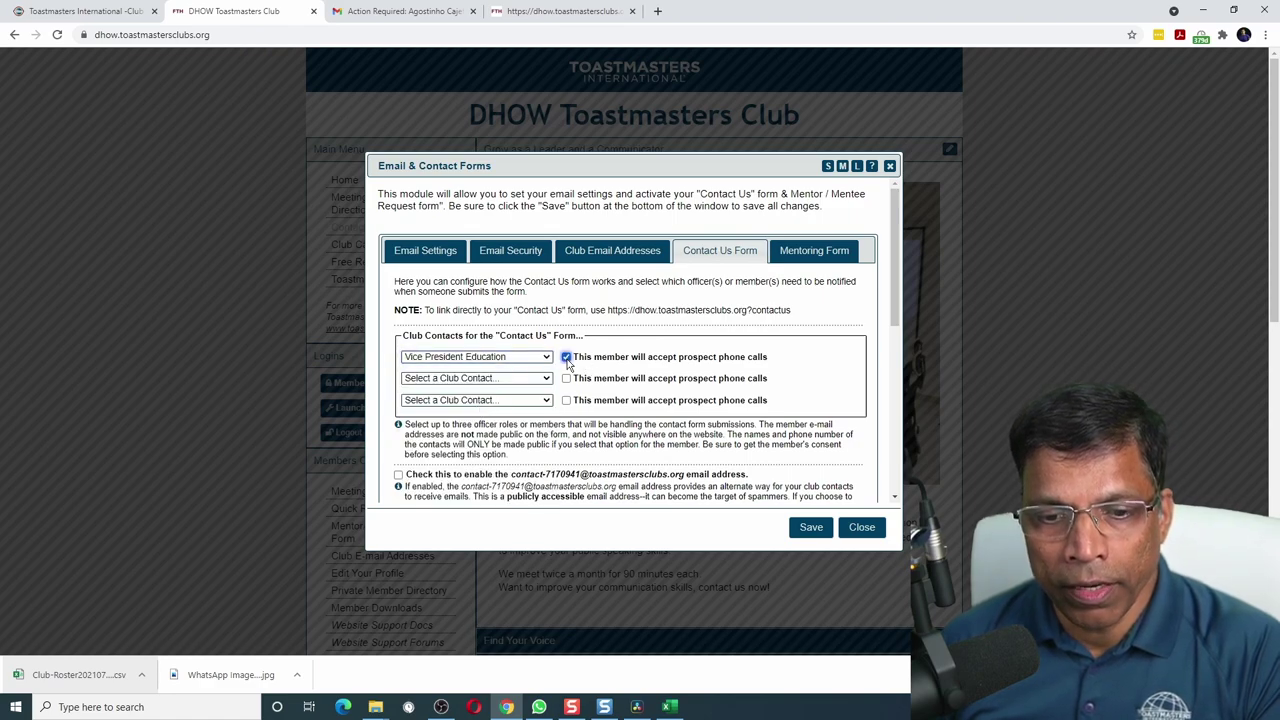
left_click(546, 380)
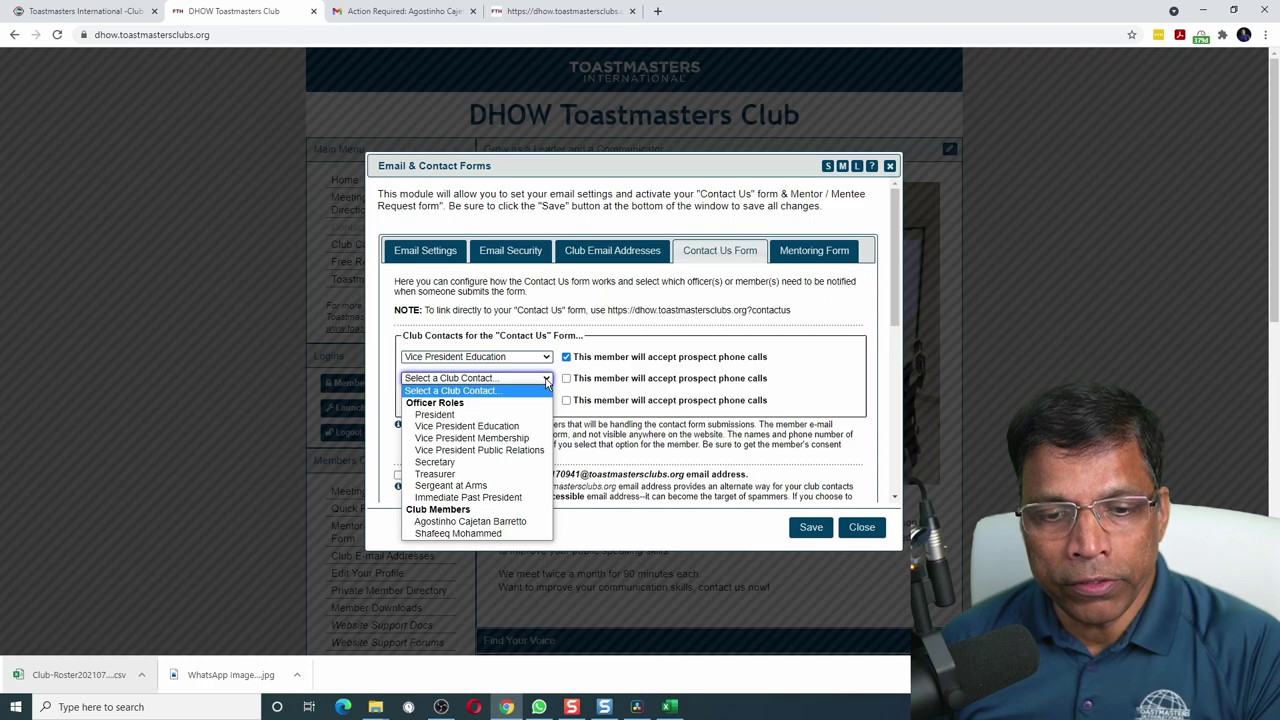
left_click(520, 452)
left_click(566, 379)
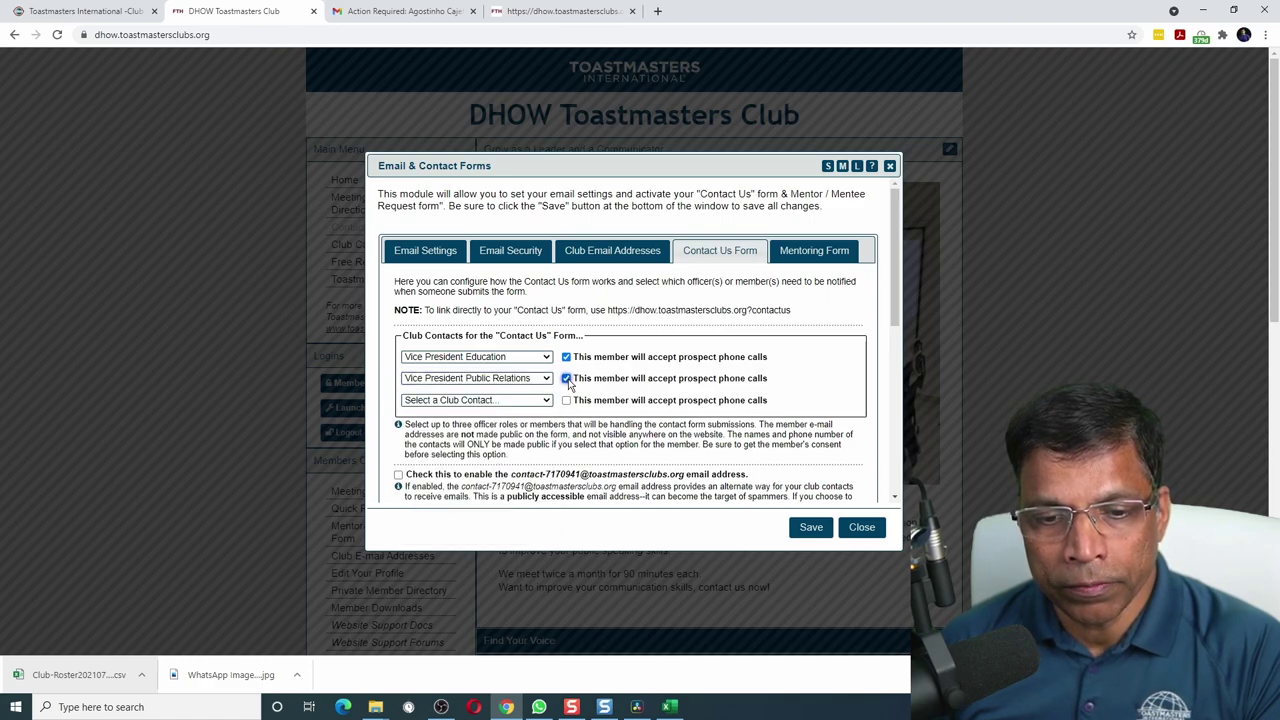
left_click(810, 530)
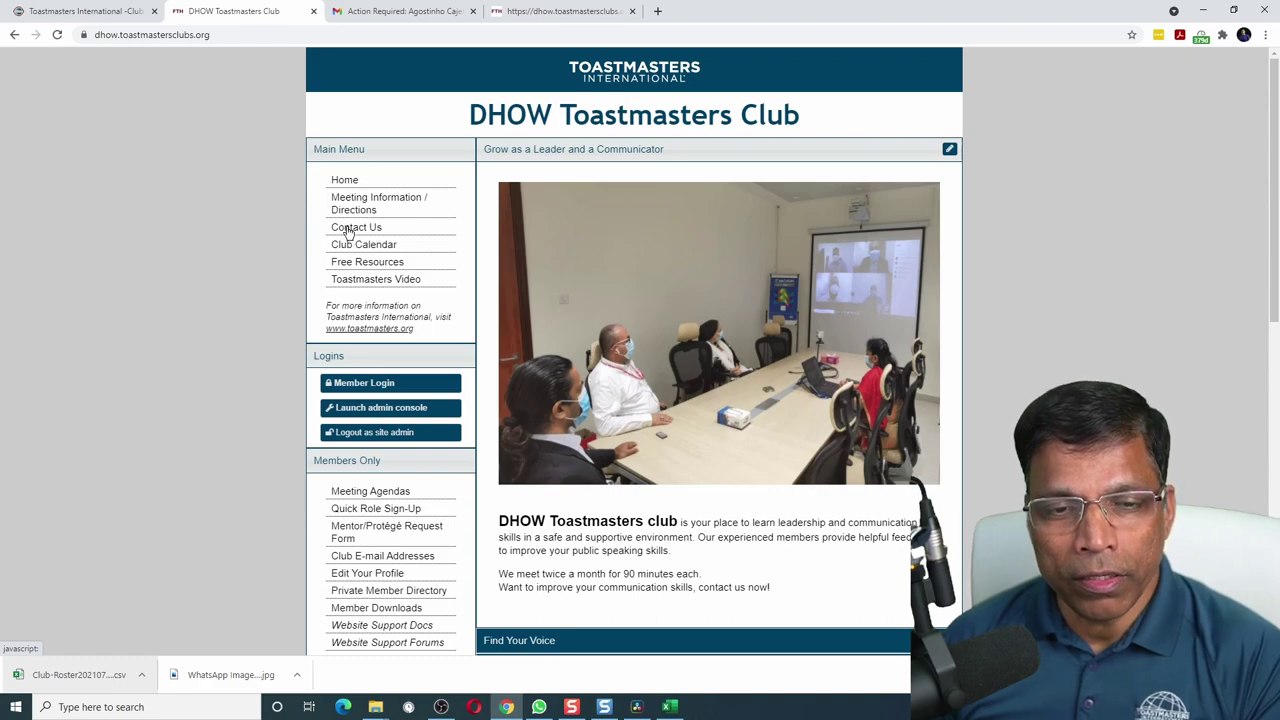
Preview the Contact Us form, then go to the Meeting Agendas page.
left_click(349, 231)
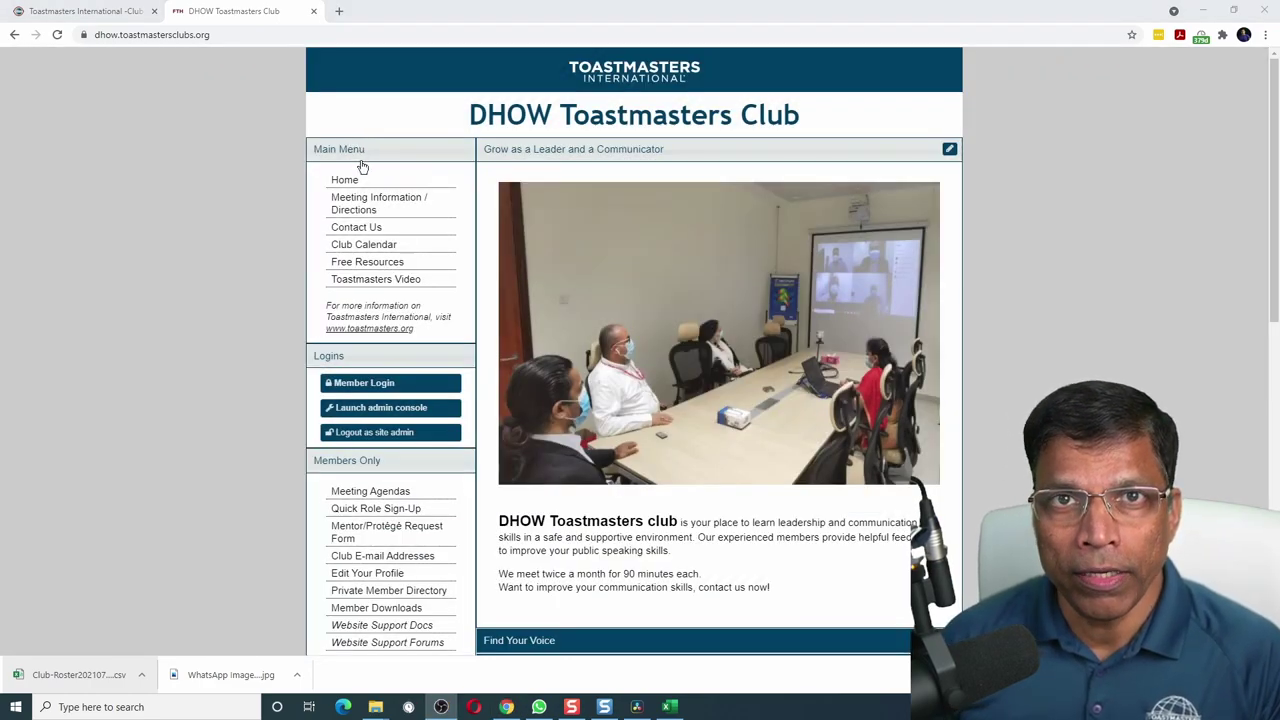
left_click(371, 494)
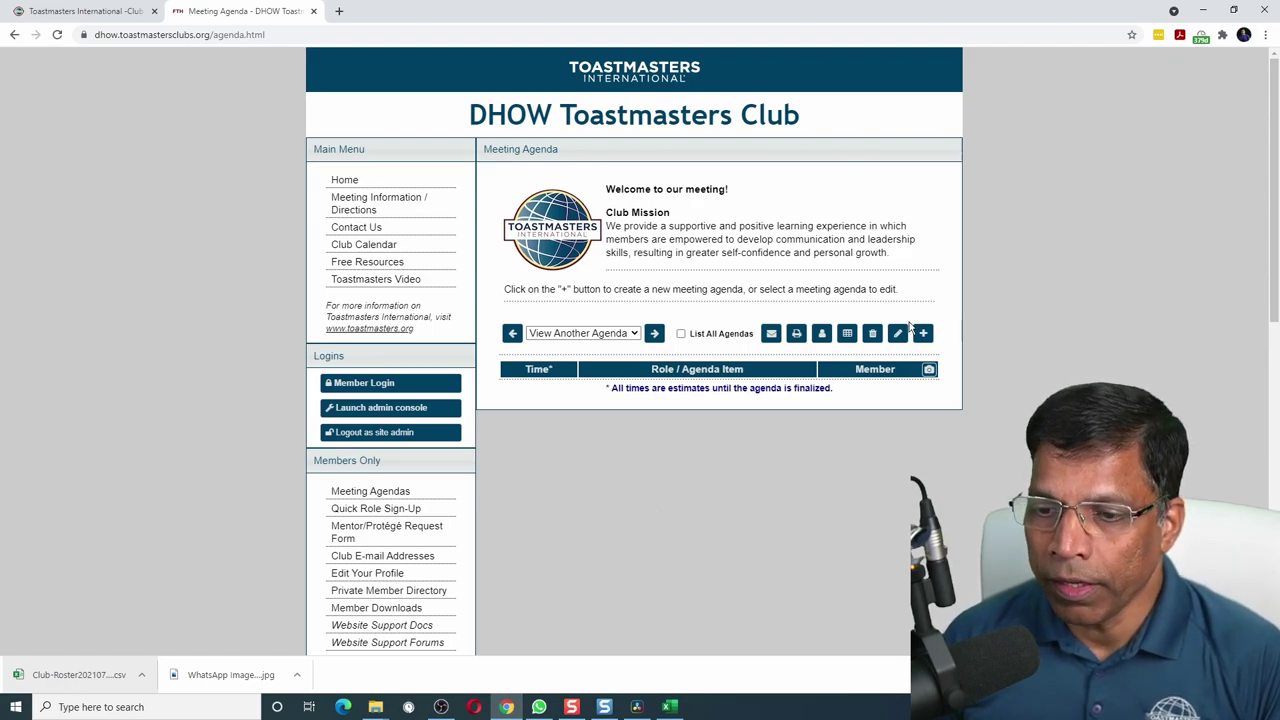
Start a new agenda dated August 7, 2021 with a 10am start hour.
left_click(922, 333)
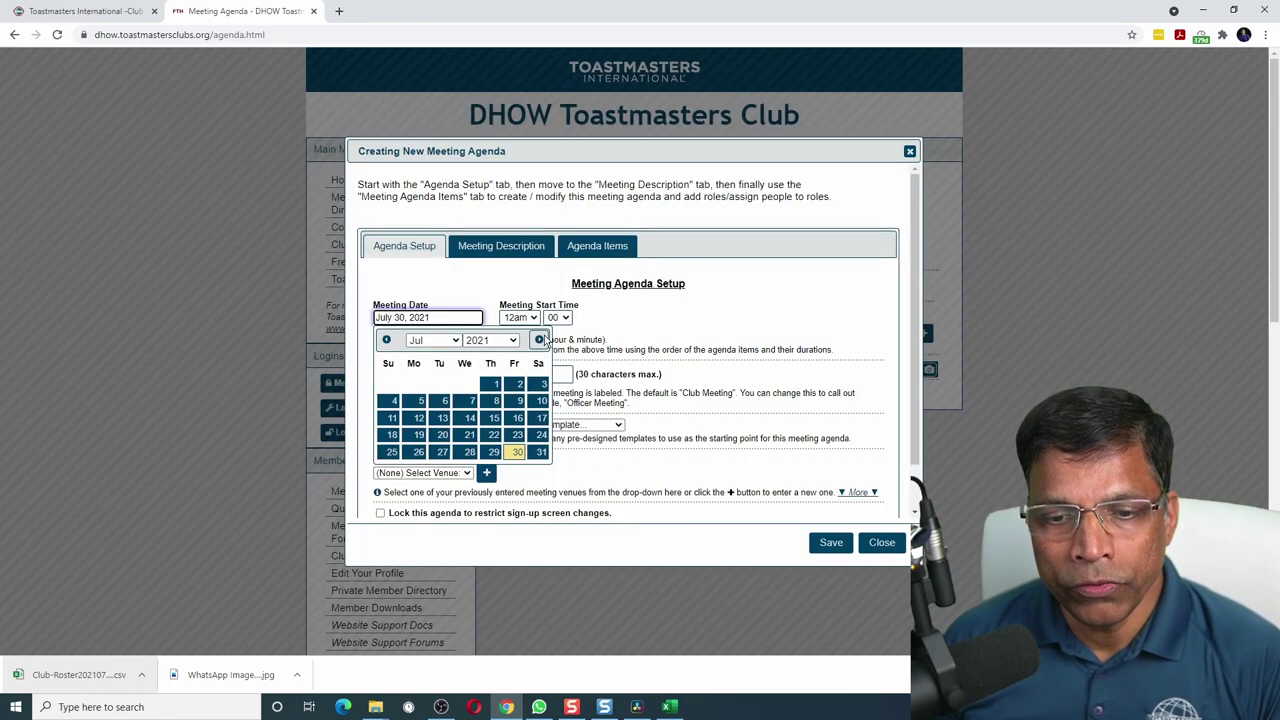
left_click(539, 340)
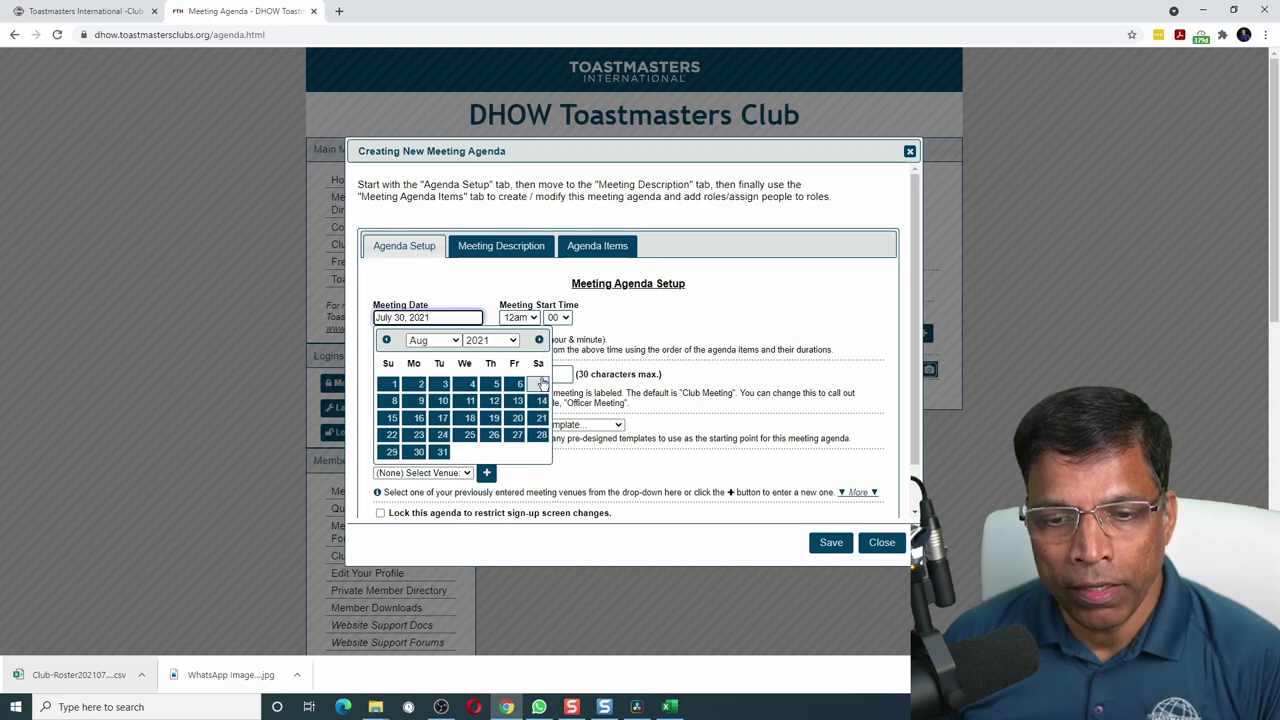
left_click(539, 384)
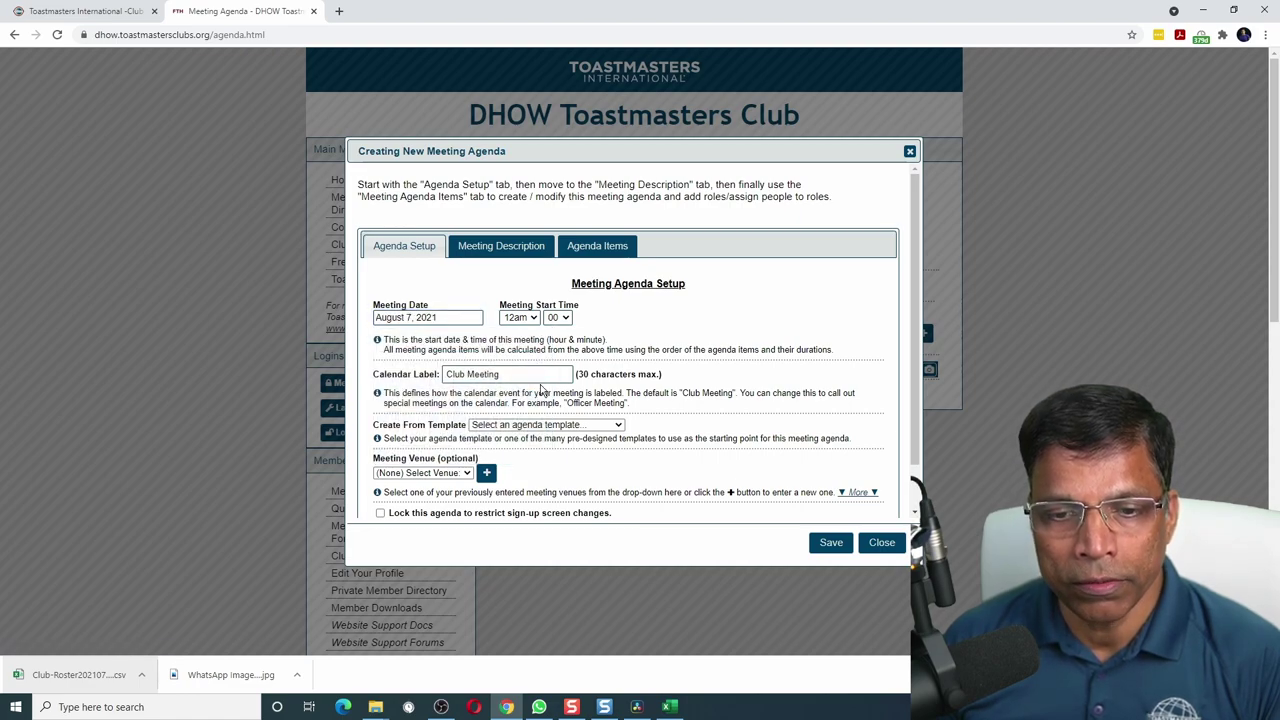
left_click(533, 318)
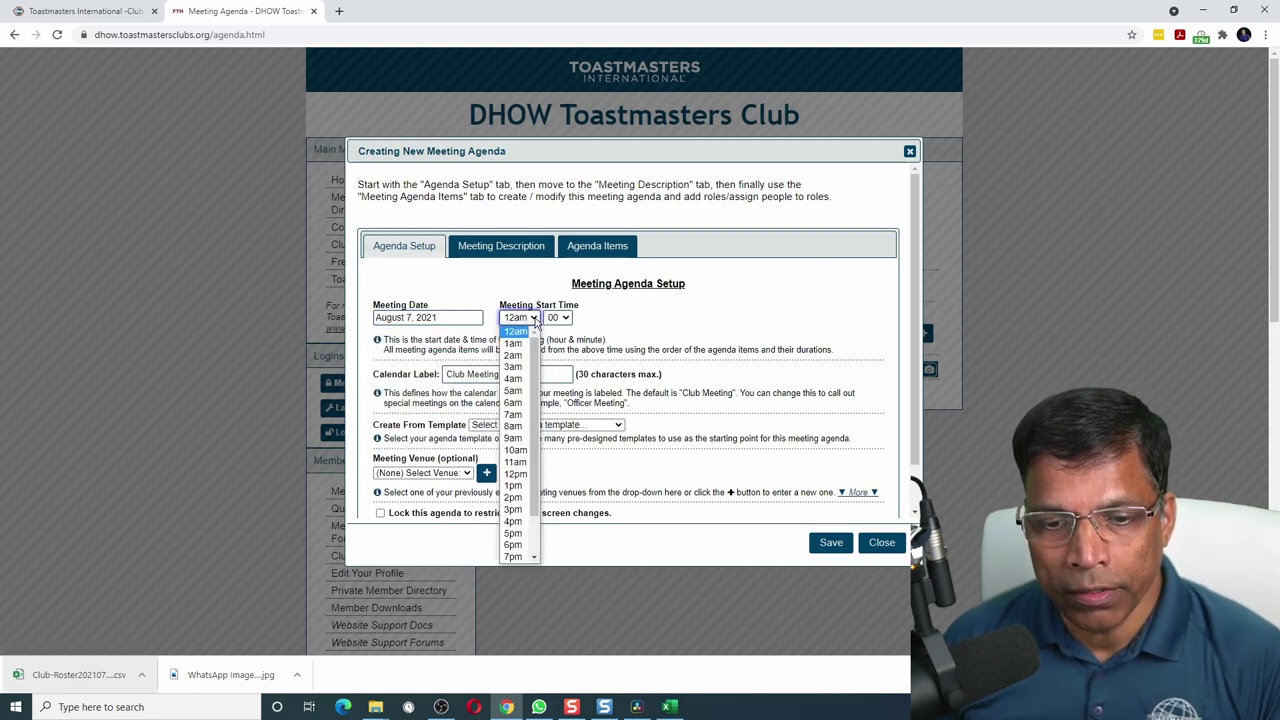
left_click(527, 450)
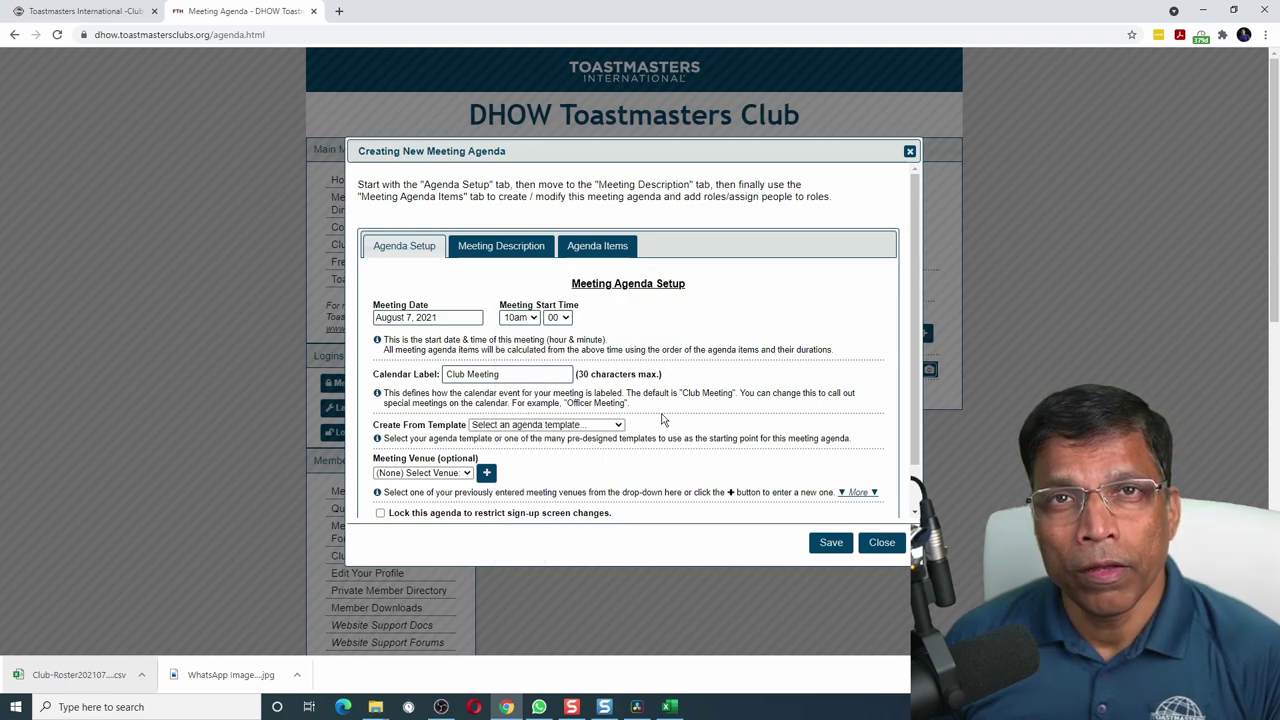
Base it on the System Sample 2 hour Template, keep the 10am start, and save.
left_click(618, 426)
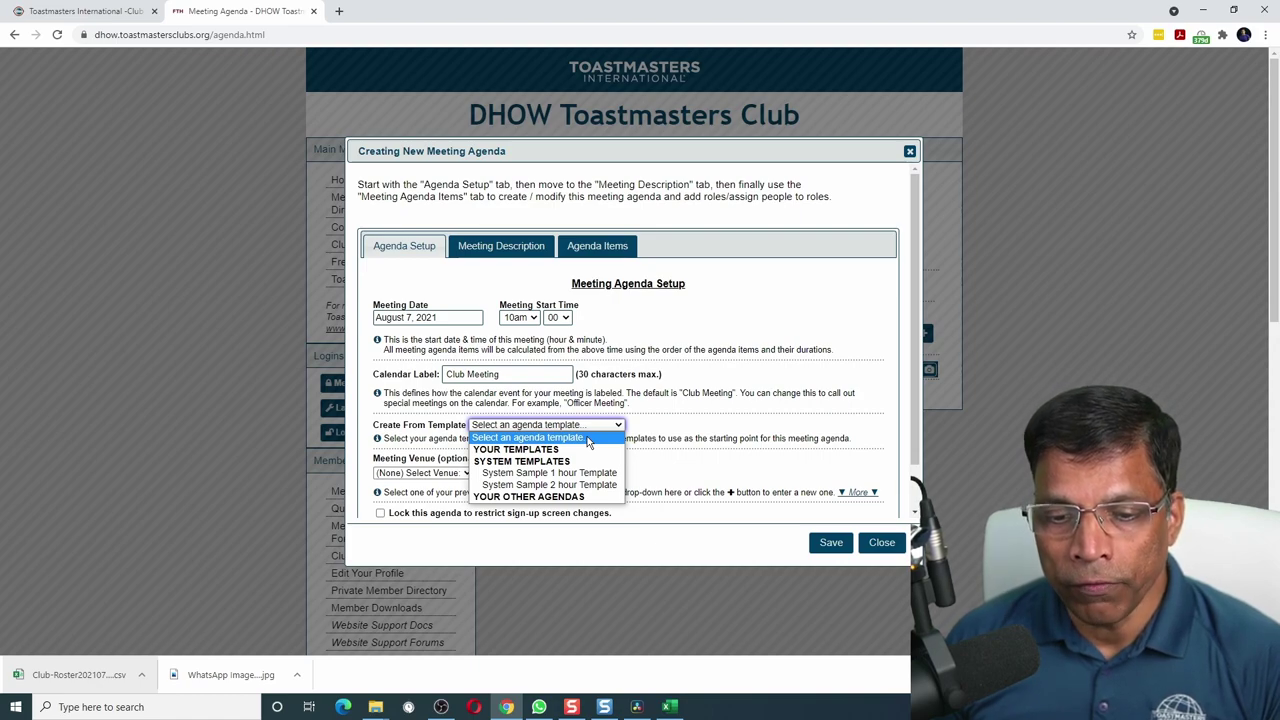
left_click(556, 485)
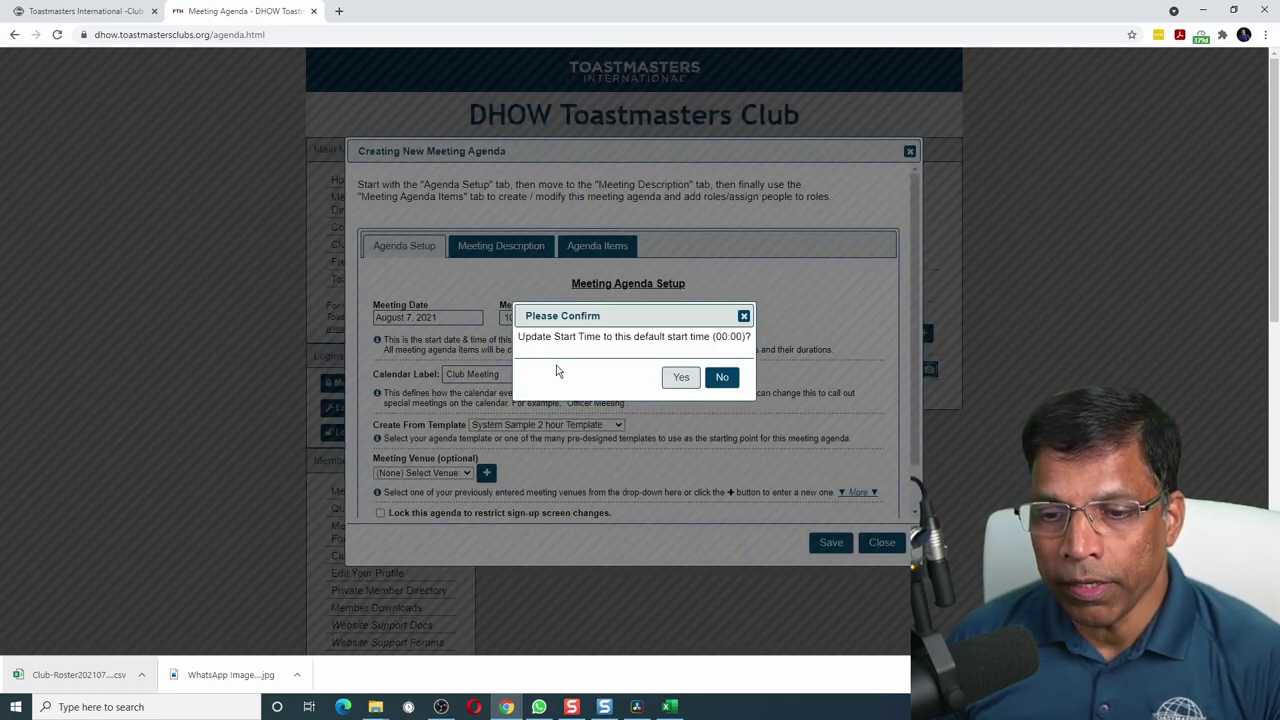
left_click(722, 380)
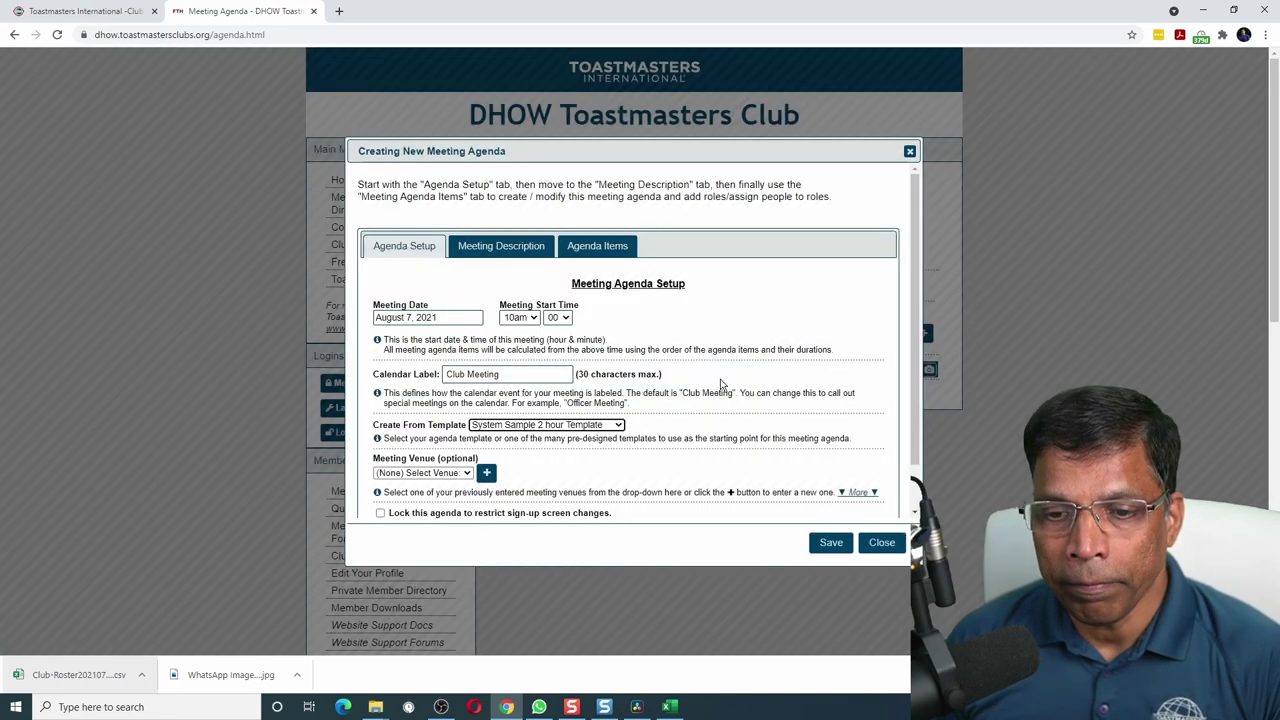
left_click(832, 543)
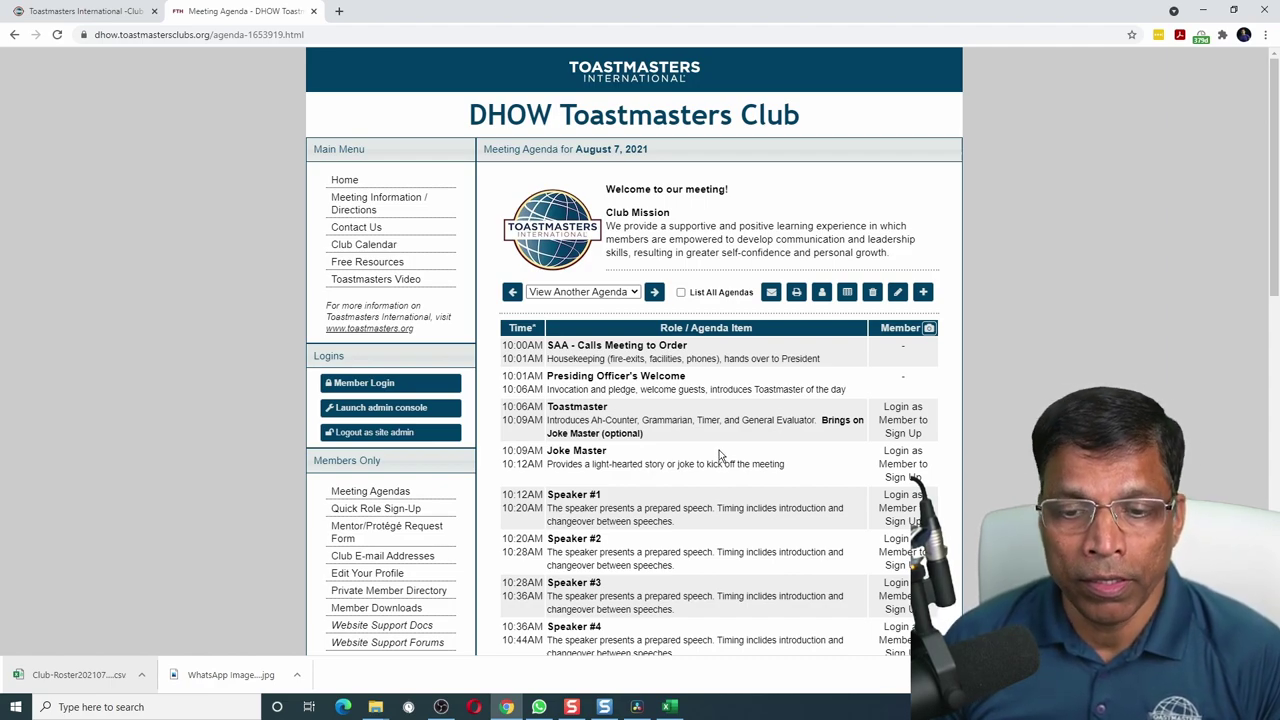
scroll(718, 455, "down", 2)
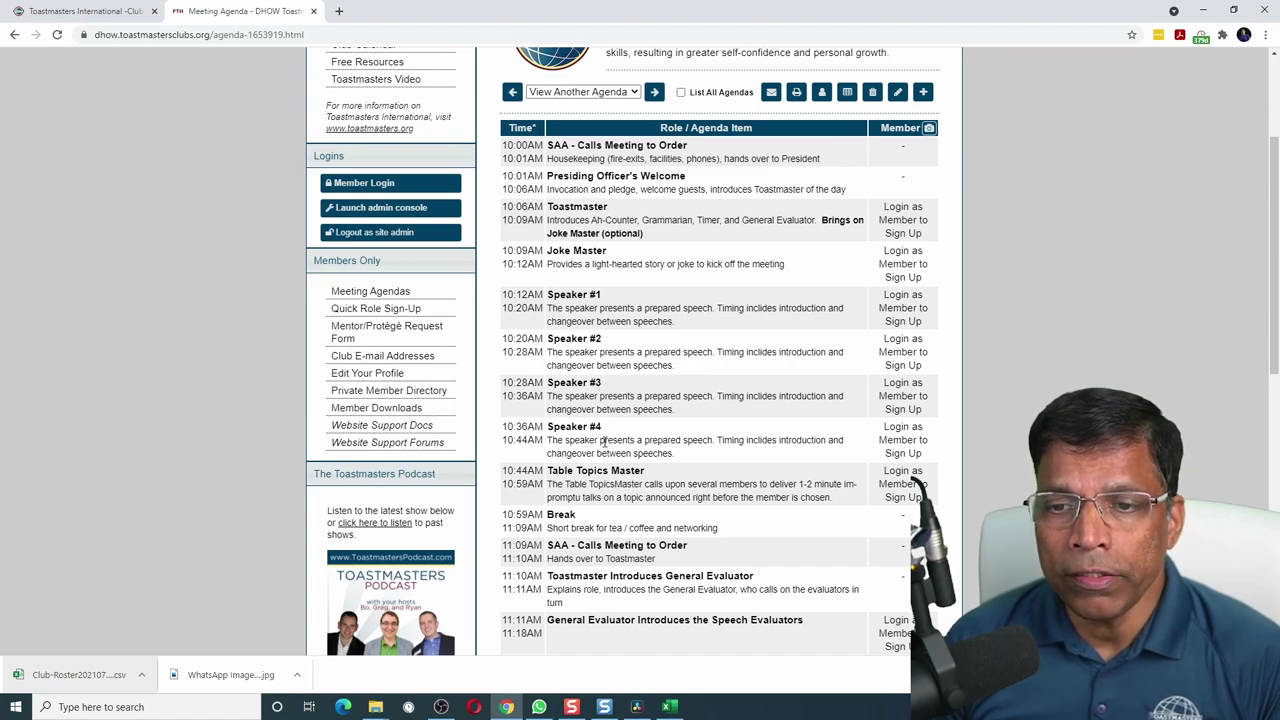
scroll(780, 457, "up", 2)
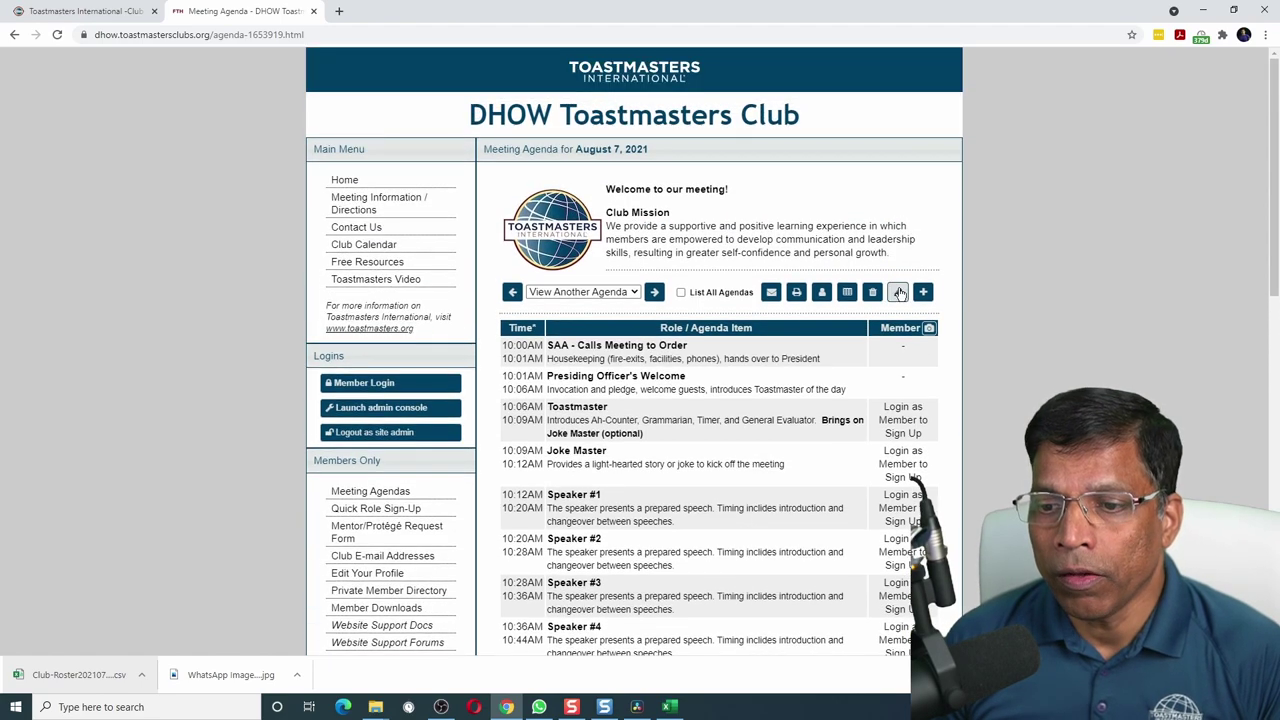
Delete the Joke Master item and remove 'Brings on Joke Master (optional)' from the Toastmaster description.
left_click(899, 294)
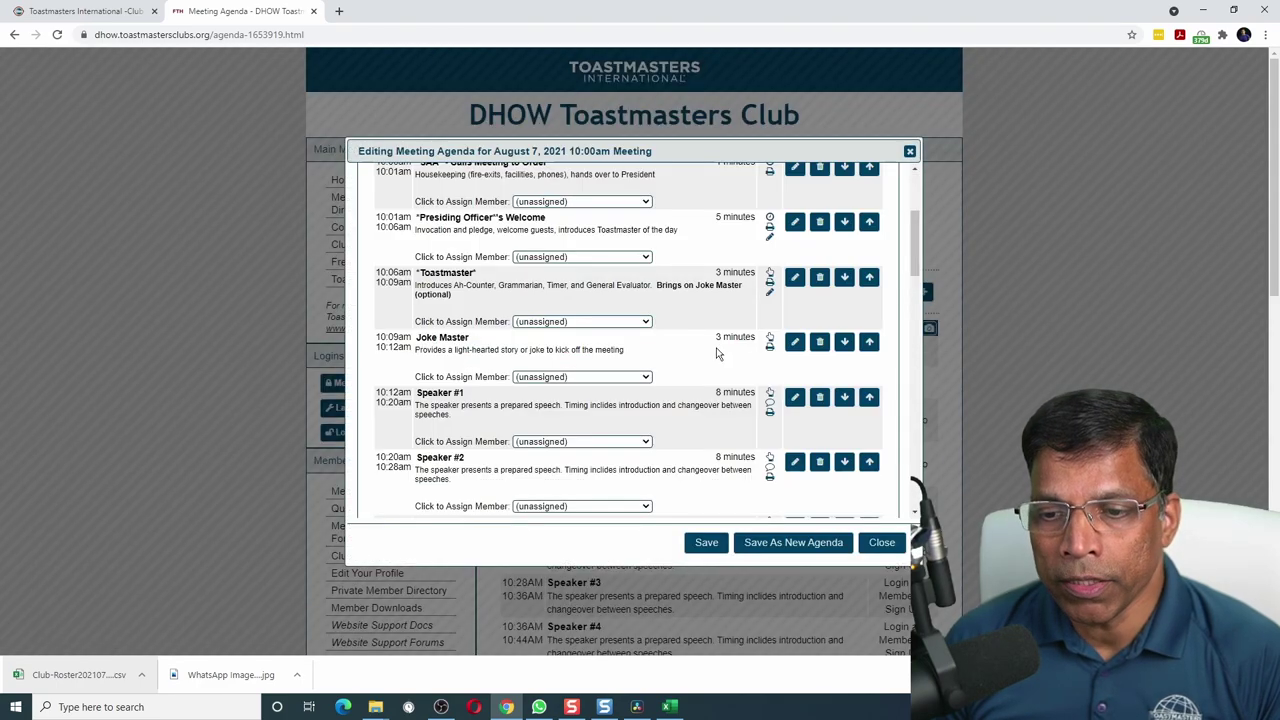
left_click(820, 343)
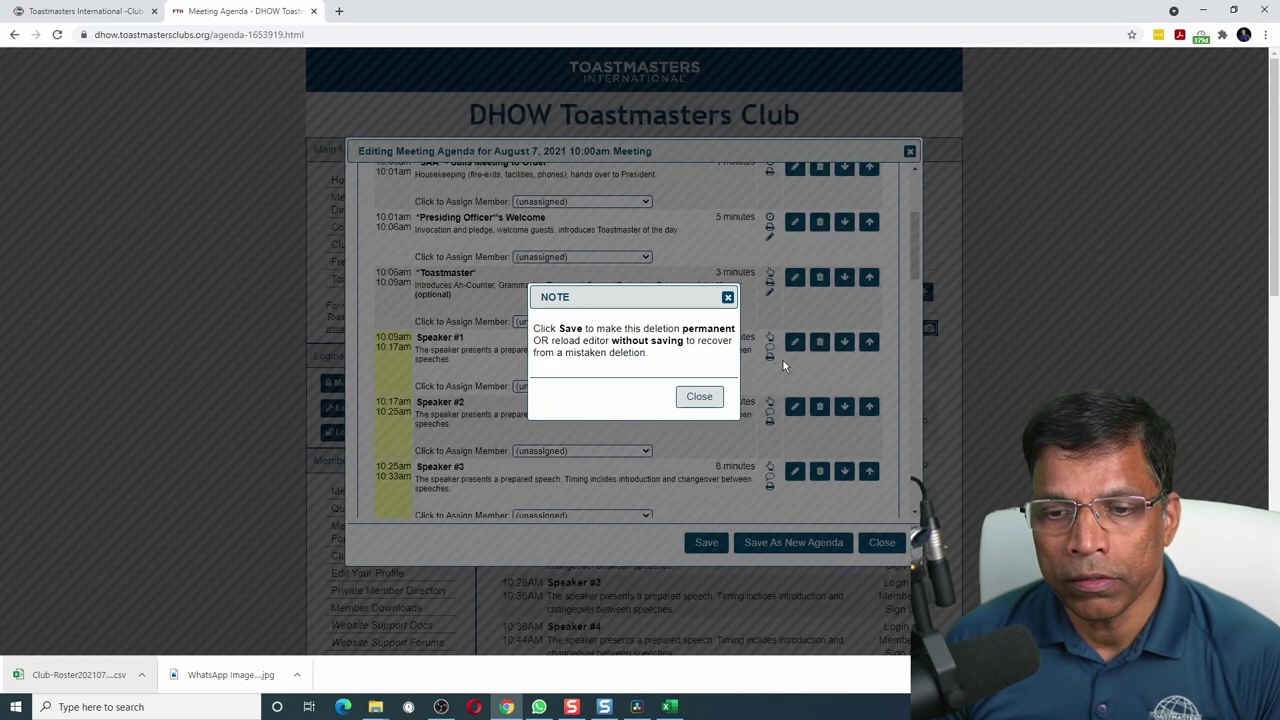
left_click(699, 396)
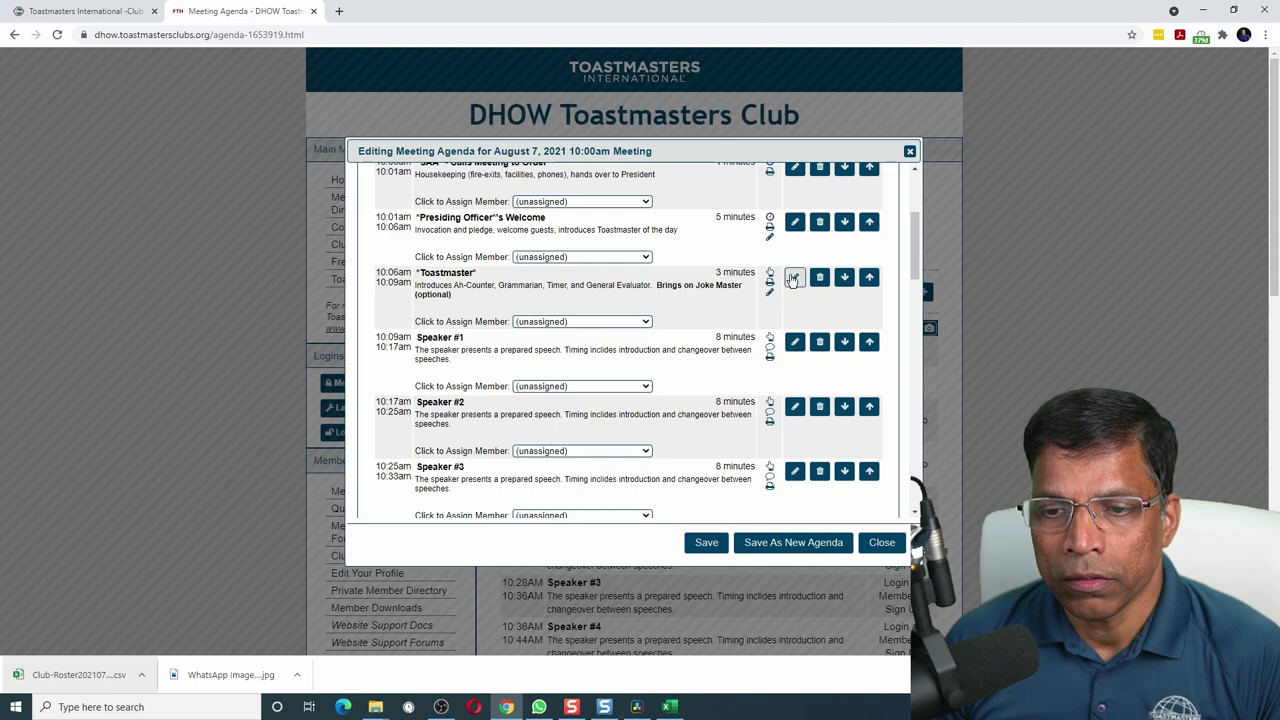
left_click(770, 295)
left_click_drag(658, 304, 803, 304)
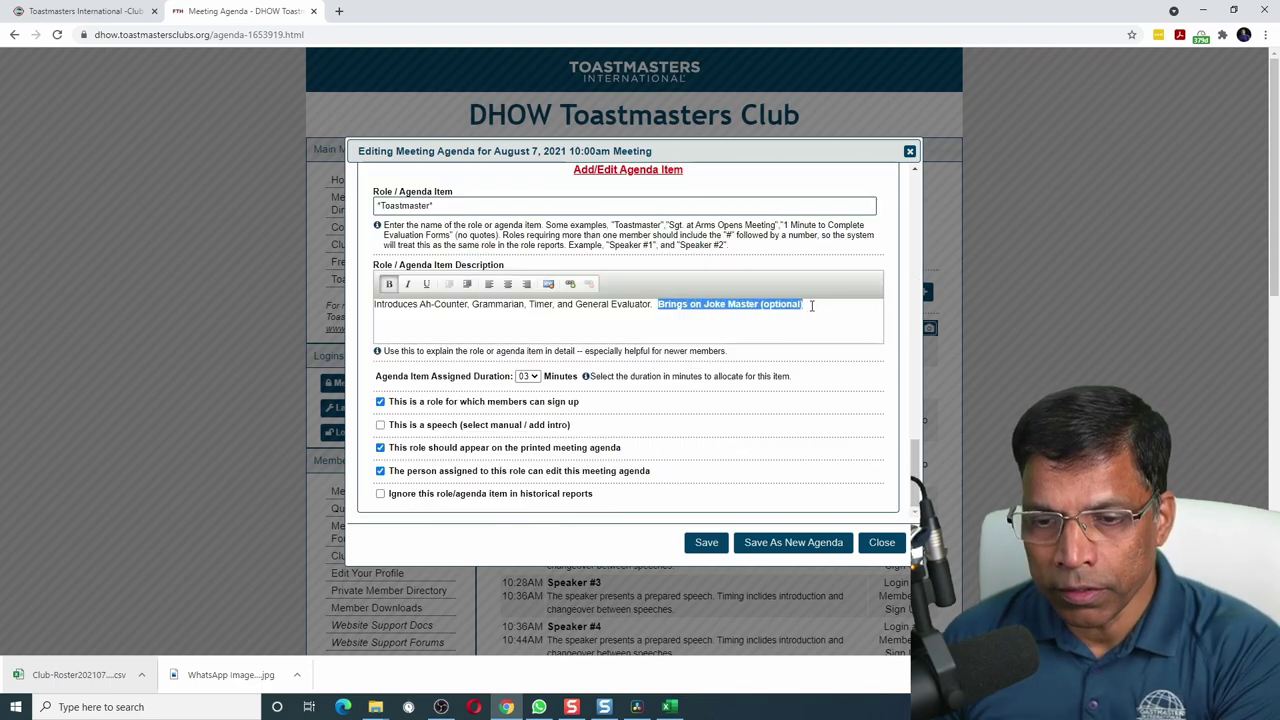
key("BackSpace")
left_click(706, 543)
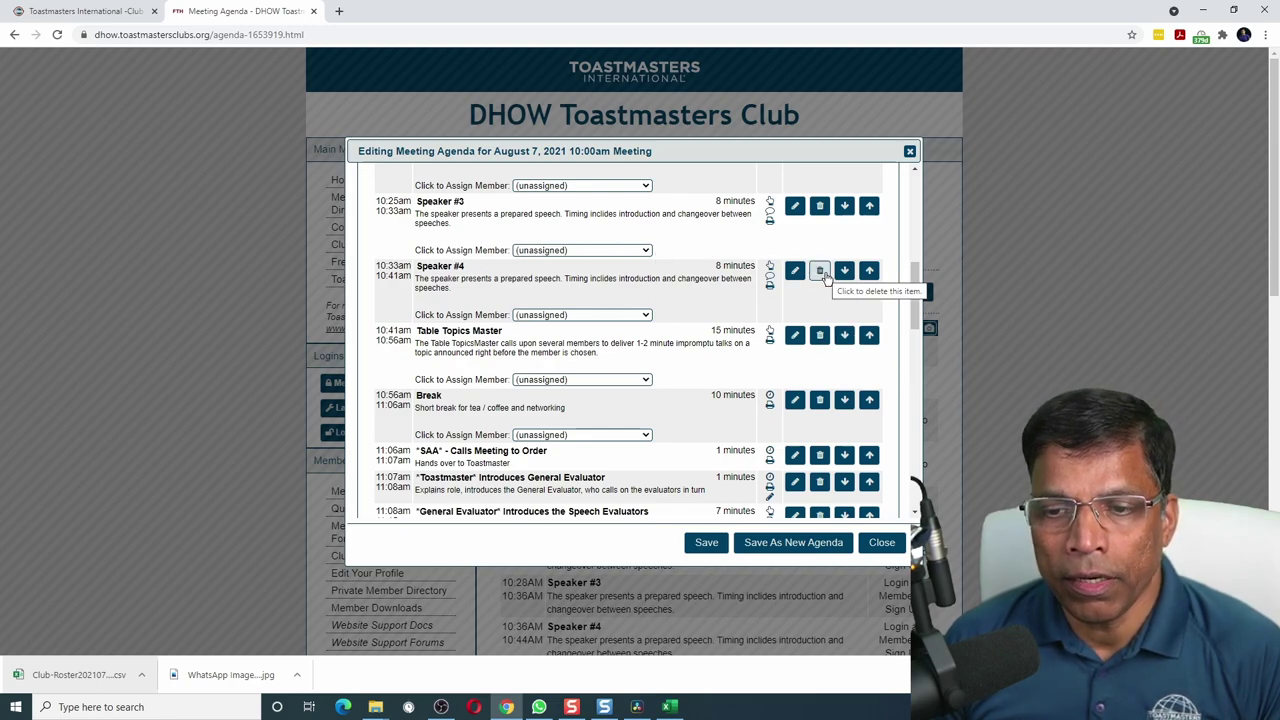
Delete Speaker #4 and Evaluator #4, move Ah-Counter below Grammarian, and save the agenda.
left_click(820, 271)
scroll(588, 318, "down", 3)
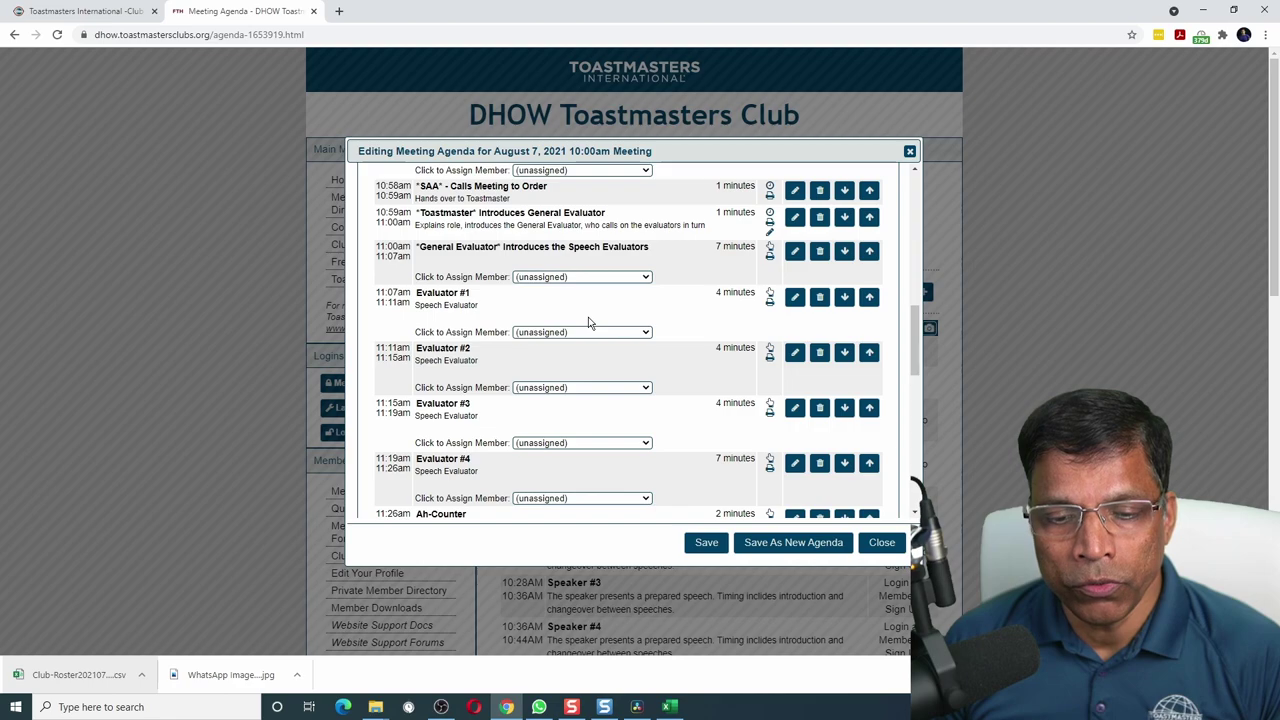
scroll(588, 322, "down", 2)
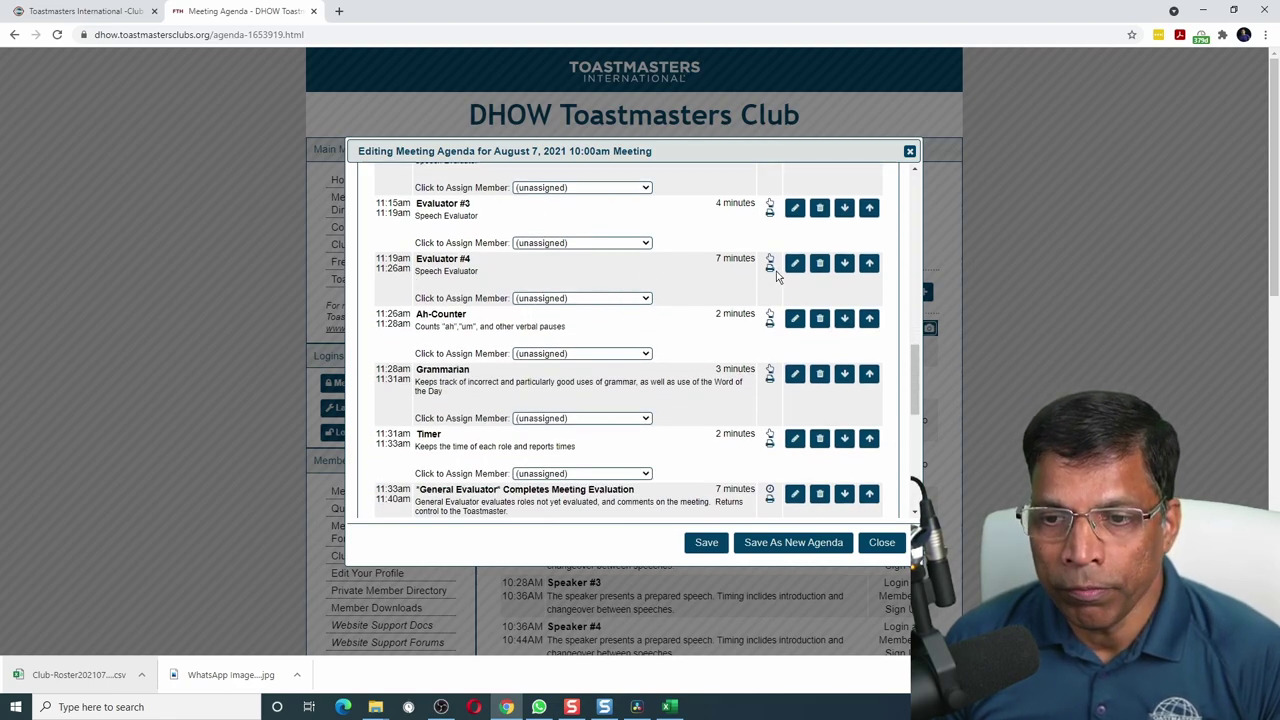
left_click(820, 264)
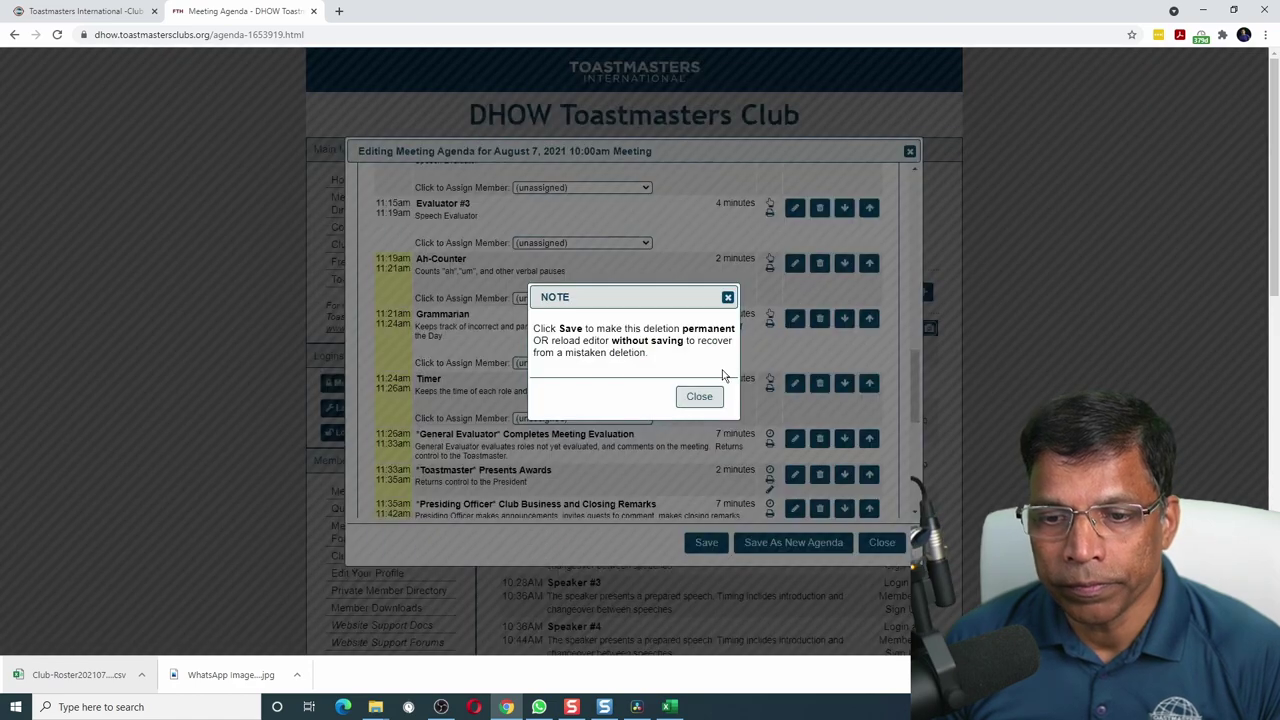
left_click(694, 394)
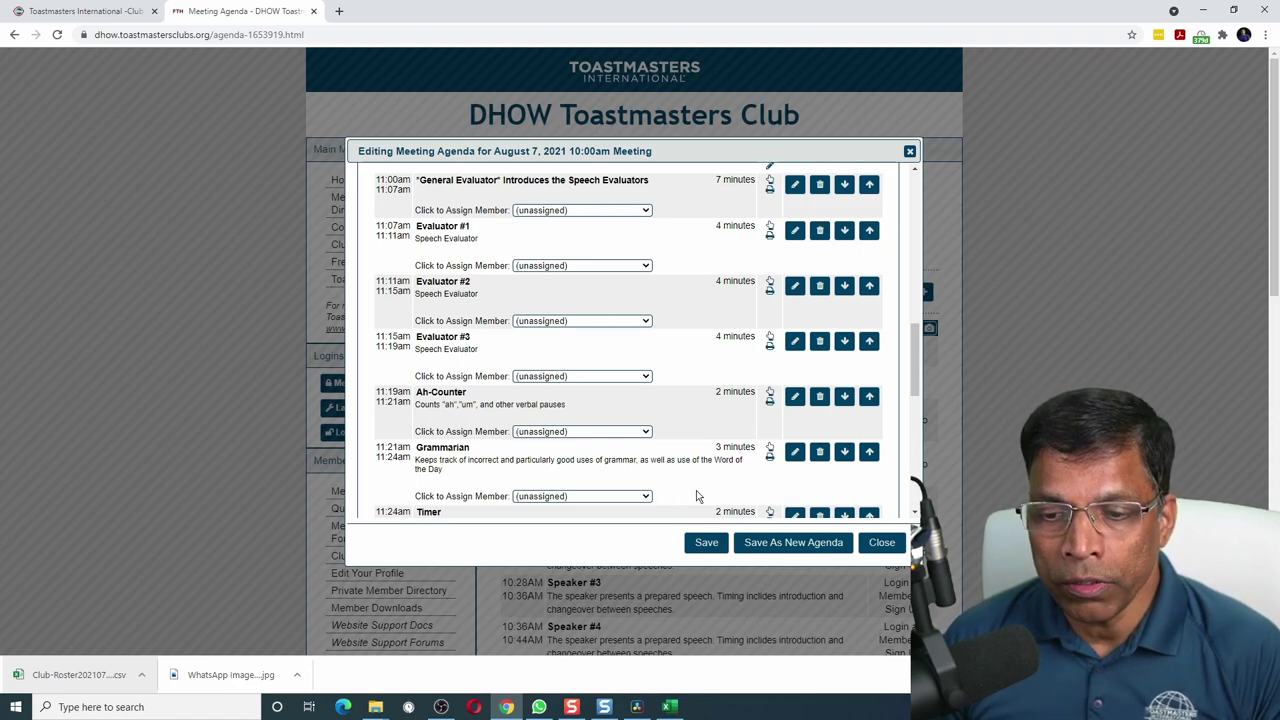
left_click(845, 398)
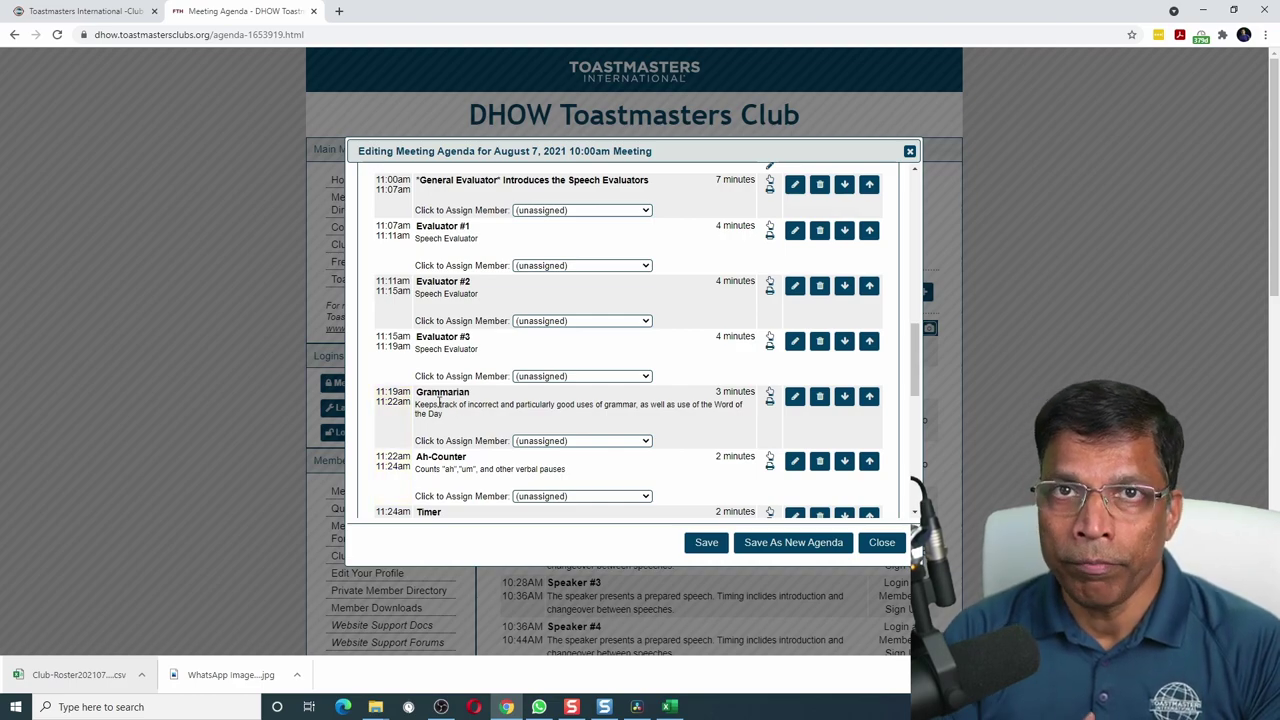
scroll(440, 401, "up", 7)
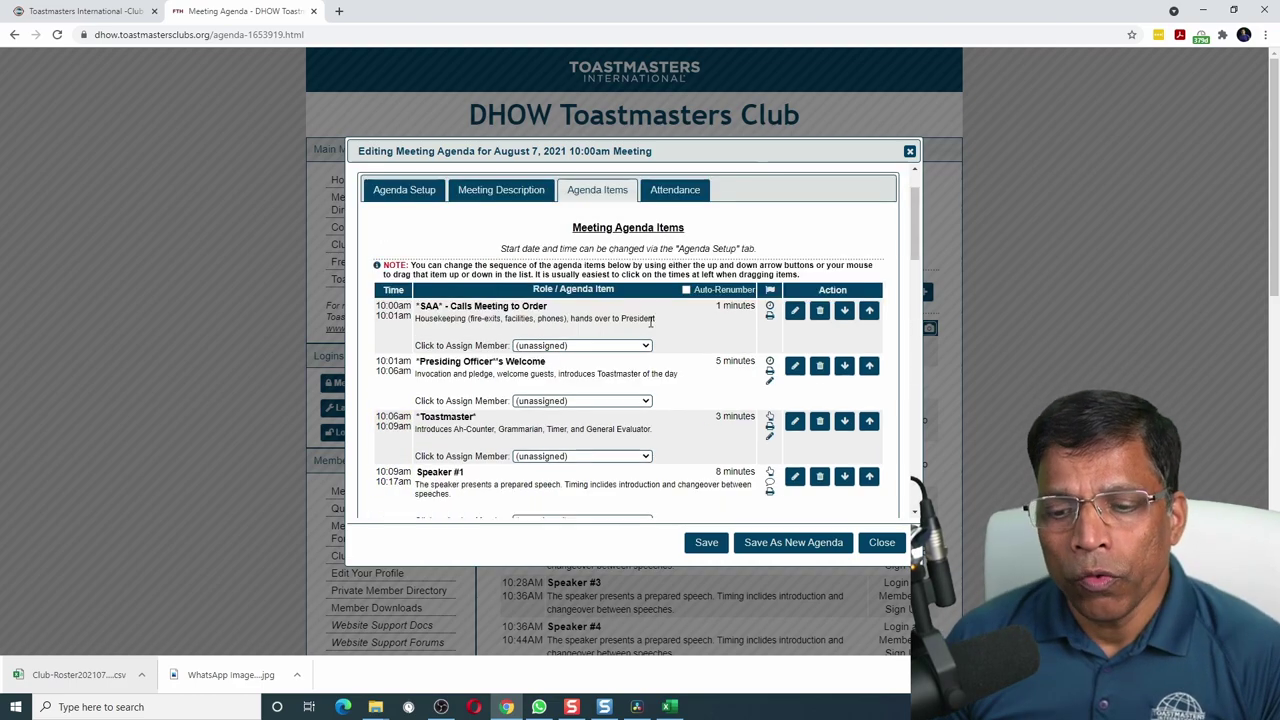
left_click(707, 543)
Close the agenda editor, find the August 7 meeting on the club calendar, and log out as site admin.
left_click(882, 543)
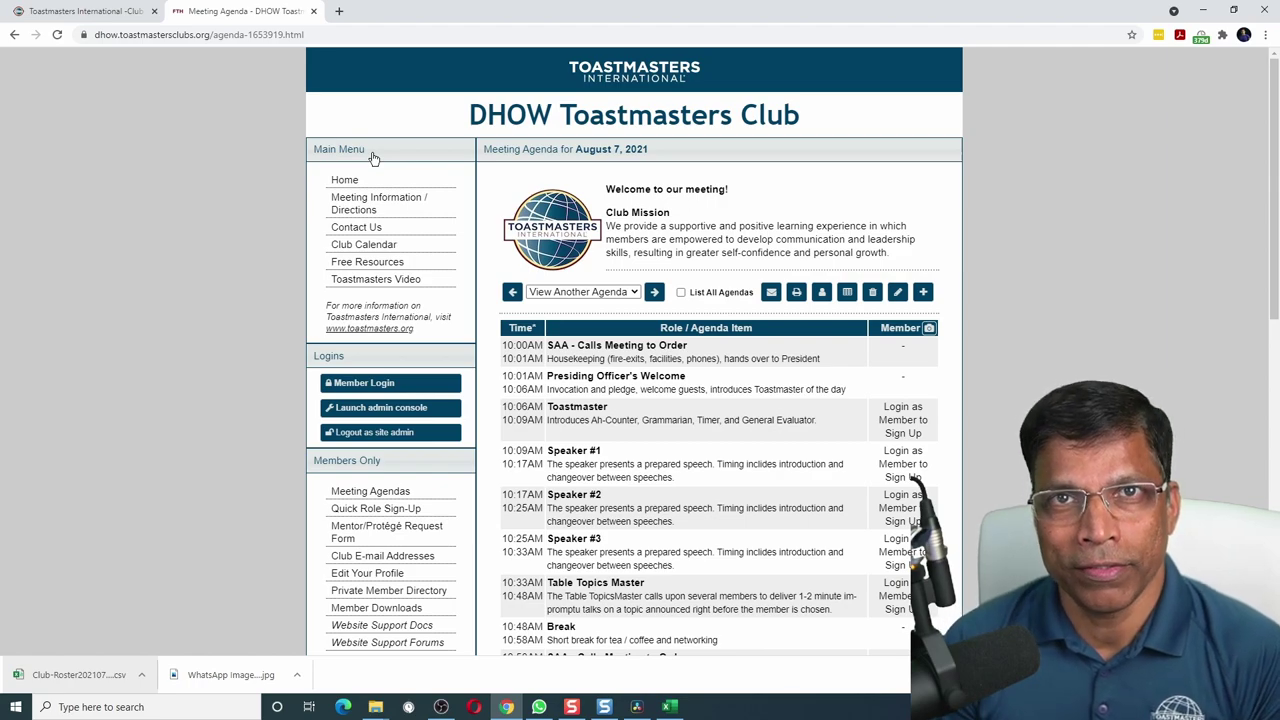
left_click(372, 180)
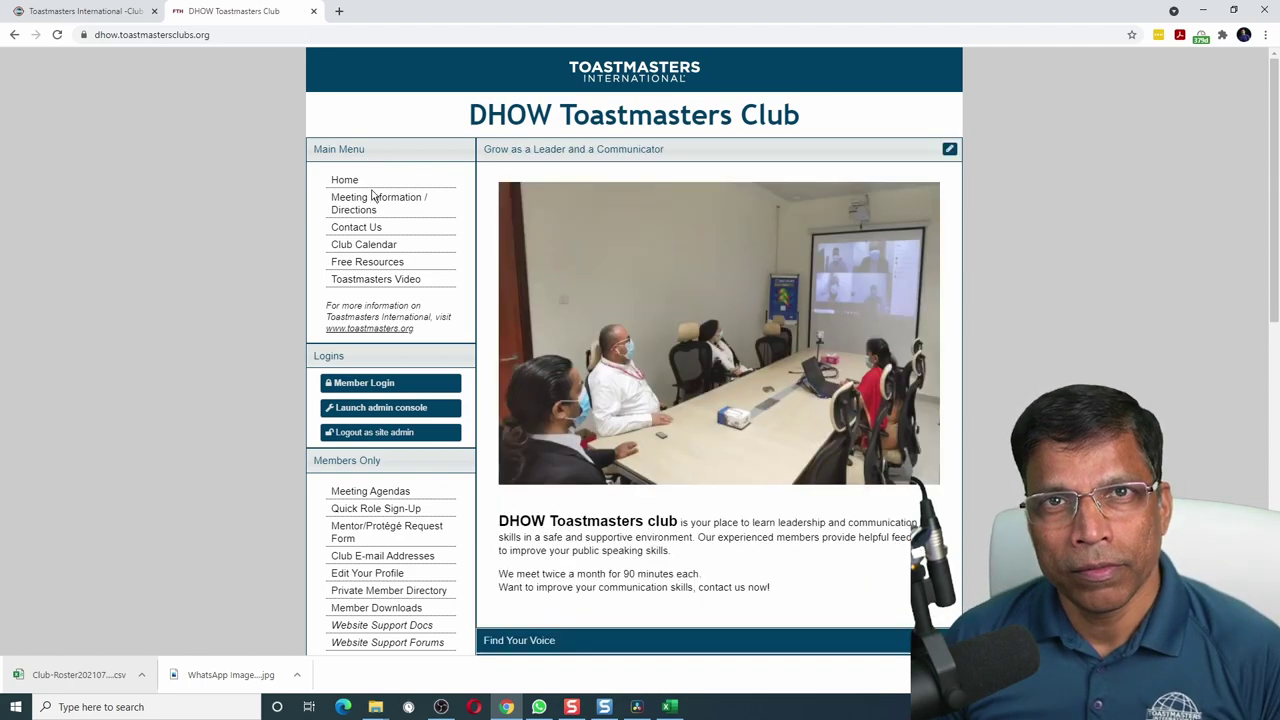
left_click(356, 248)
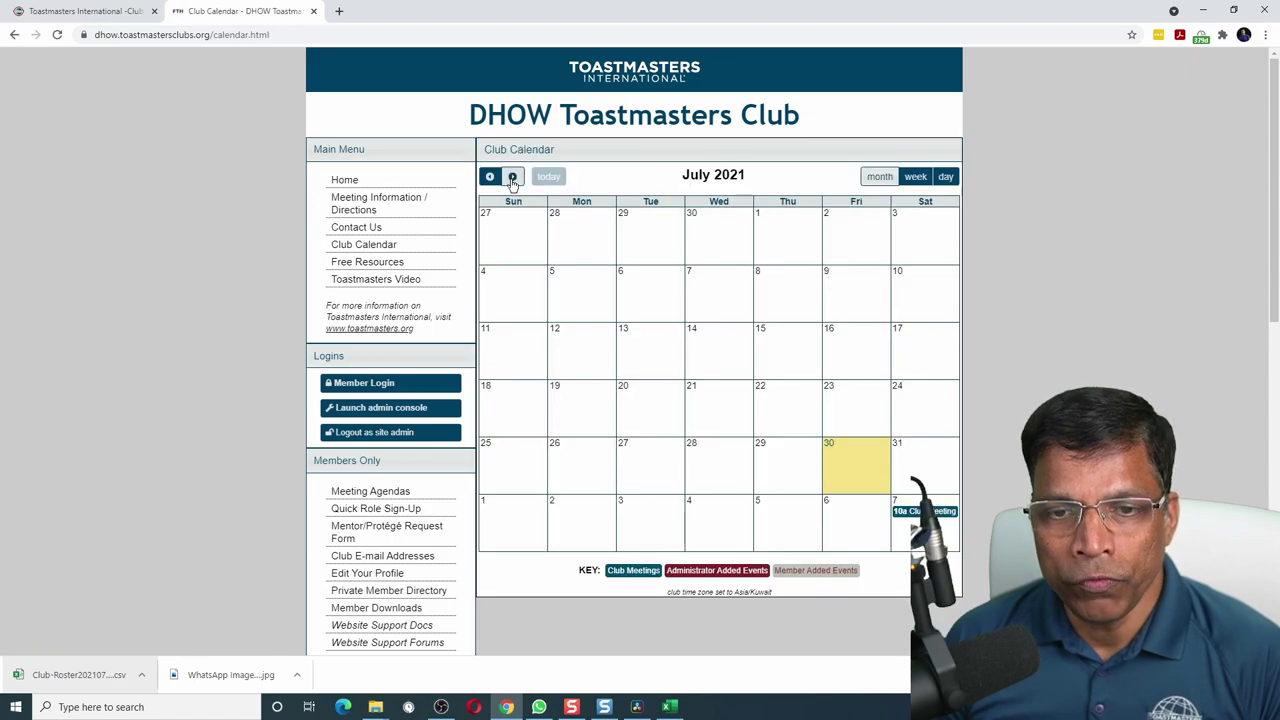
left_click(512, 177)
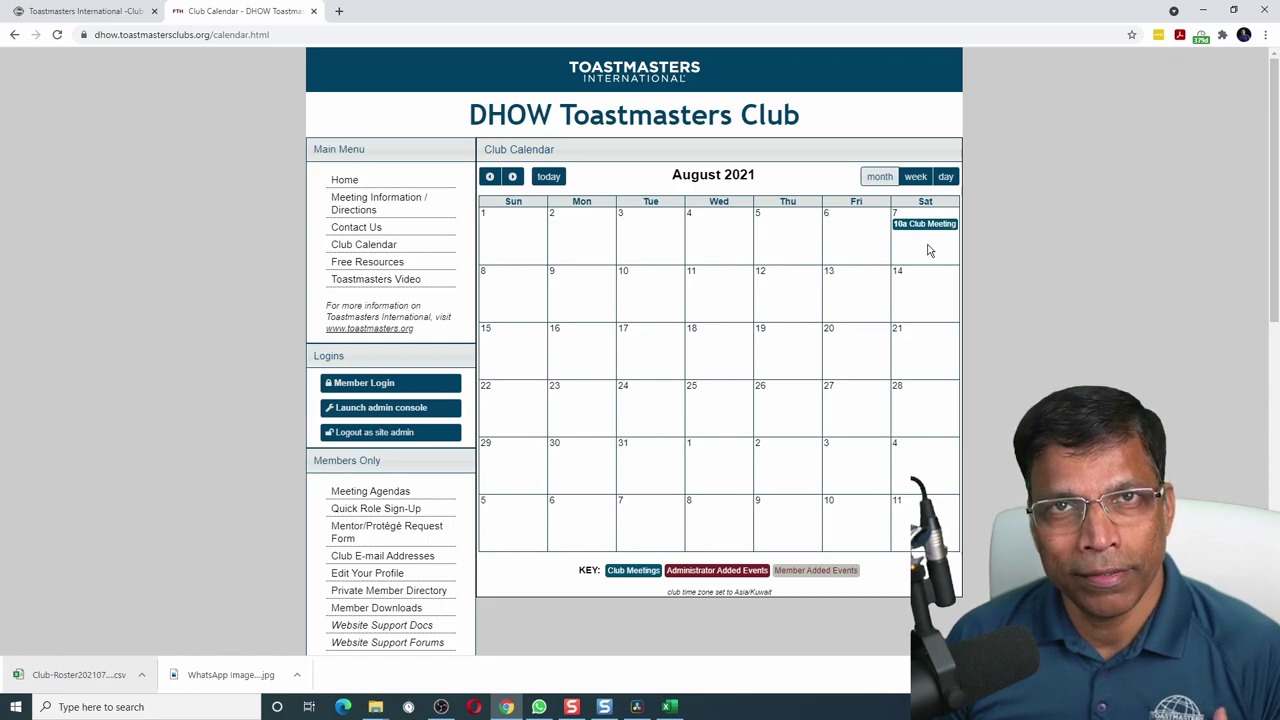
left_click(924, 229)
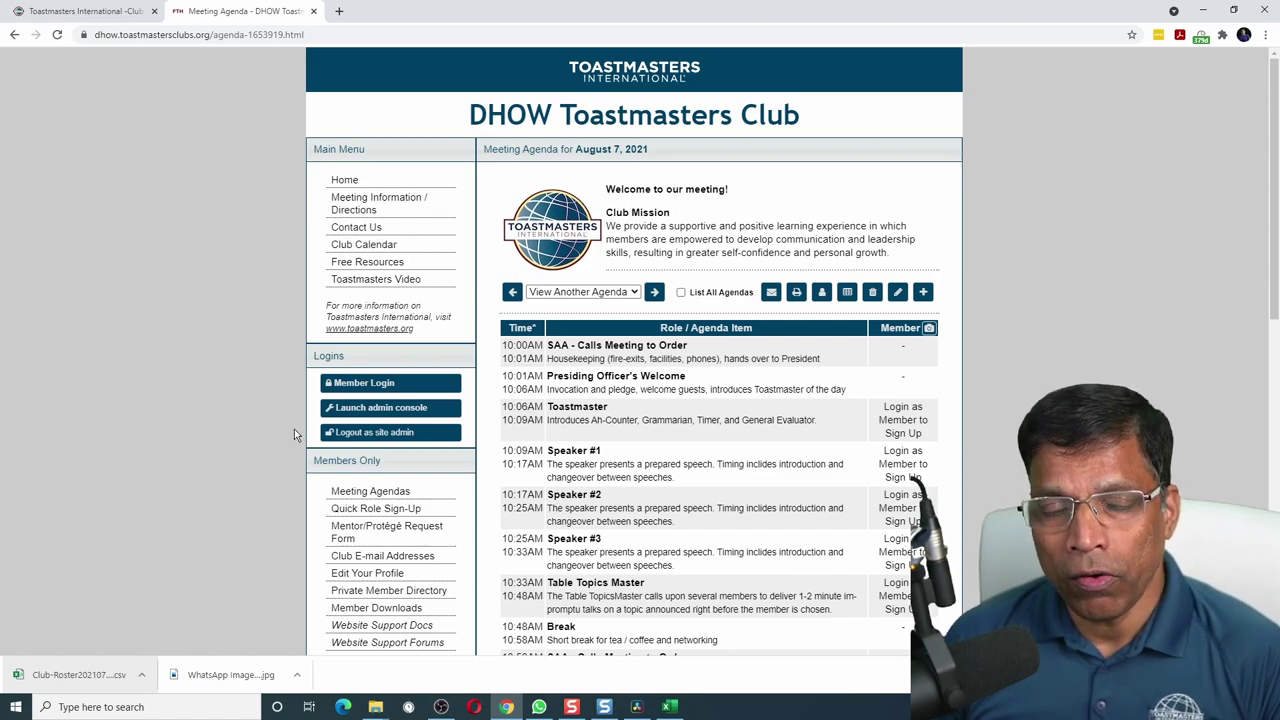
left_click(368, 438)
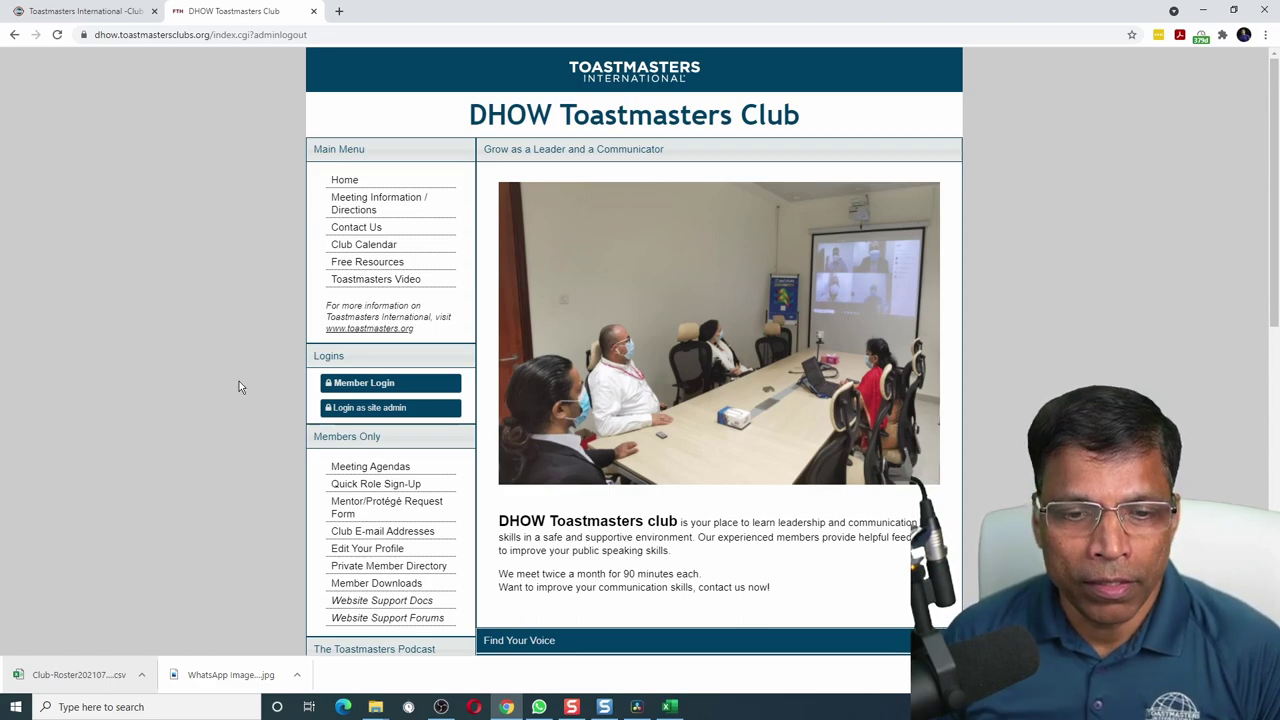
Select the member's name on the Member Login form and request an authentication e-mail.
left_click(380, 383)
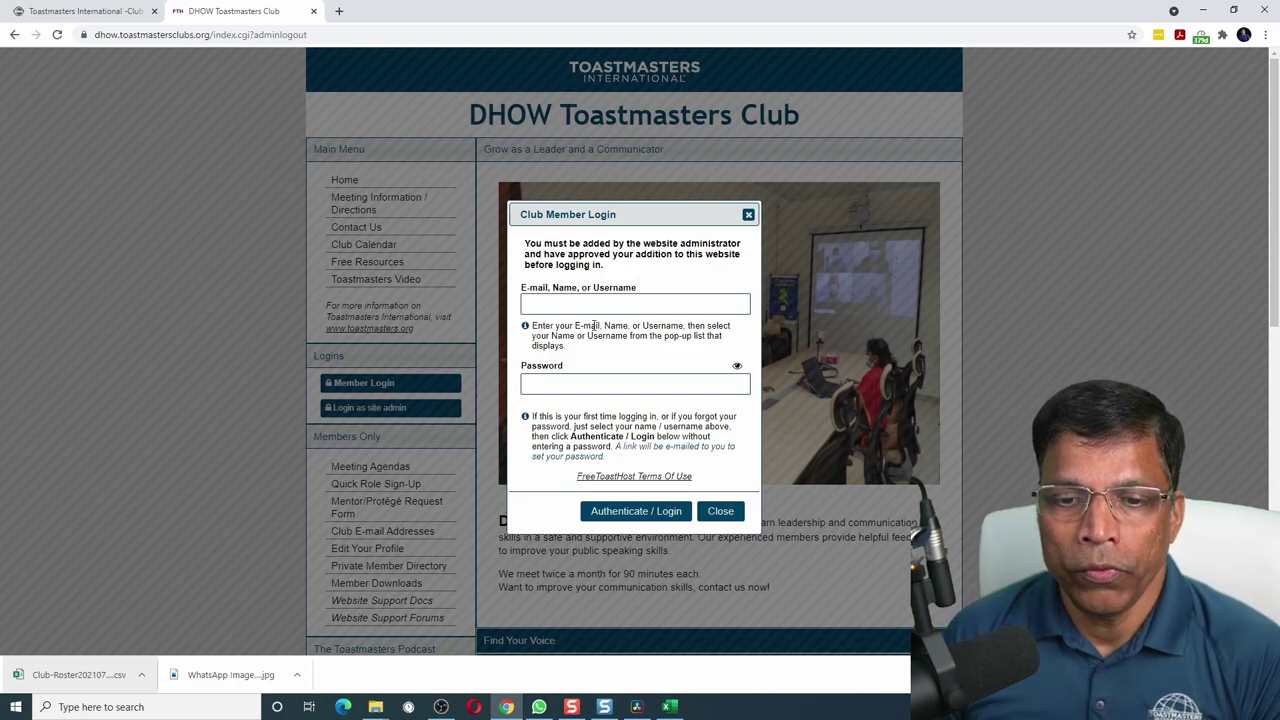
left_click(591, 307)
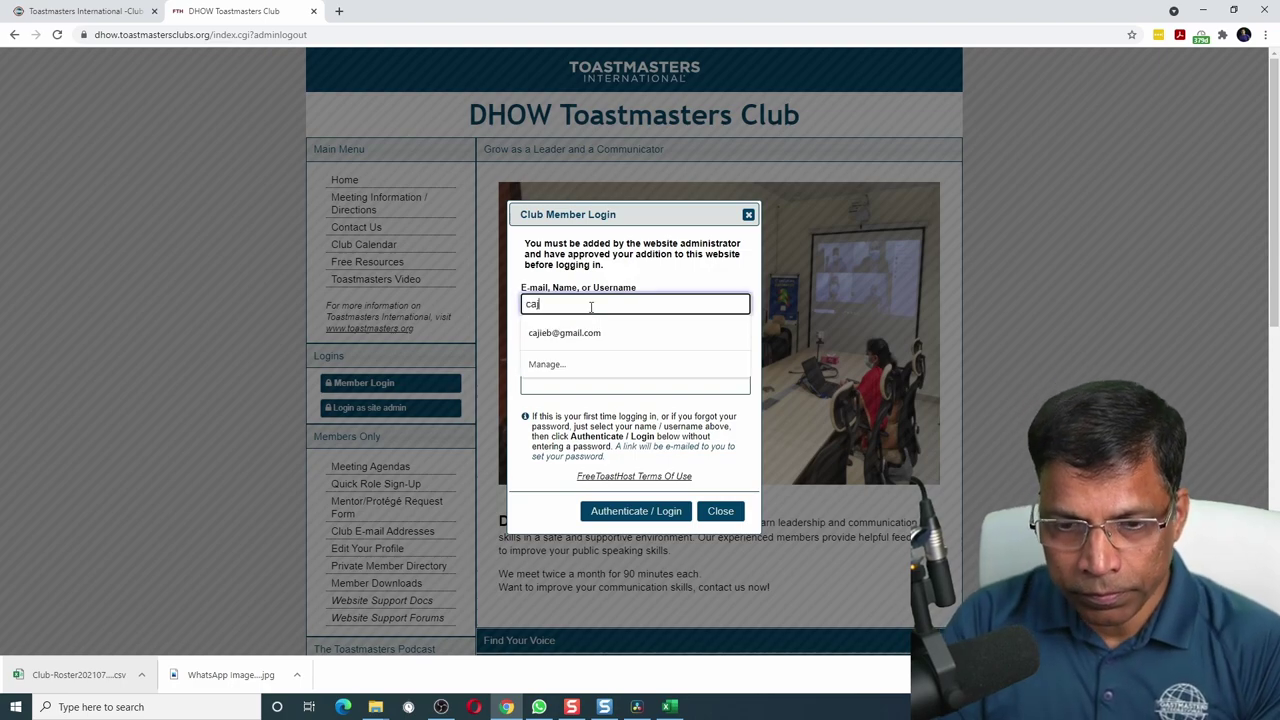
type("caj")
key("Tab")
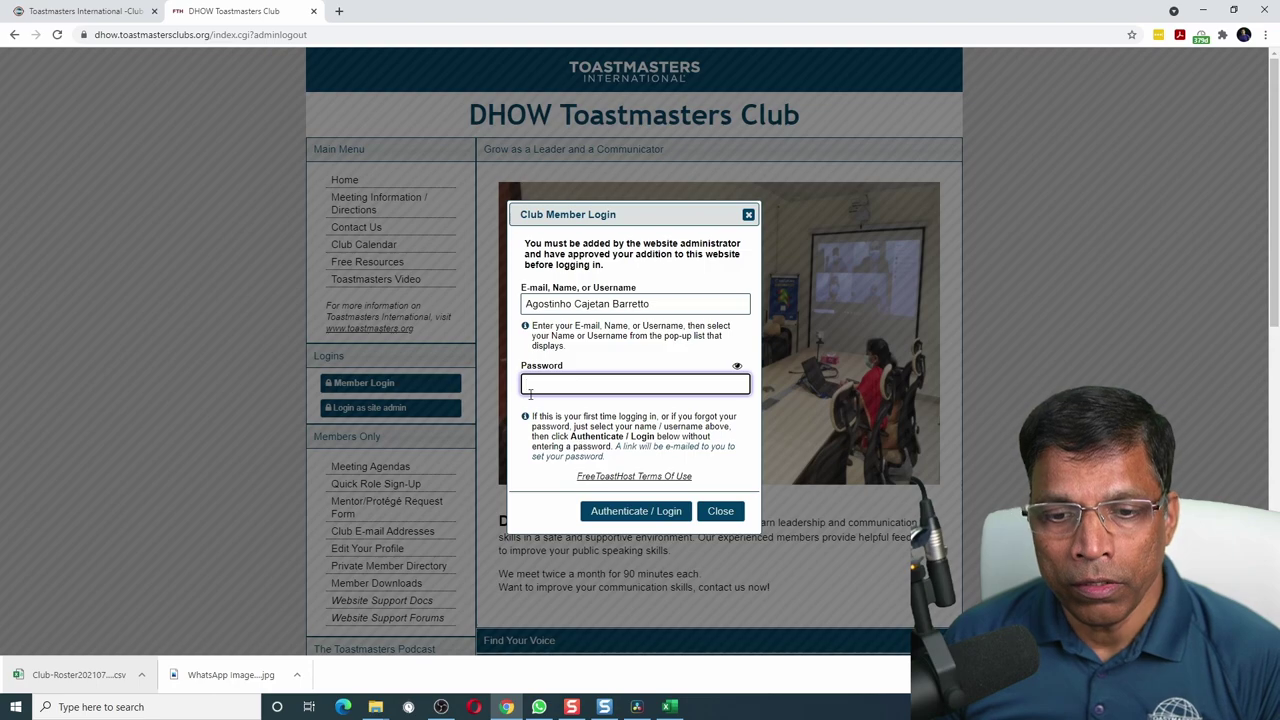
left_click(633, 519)
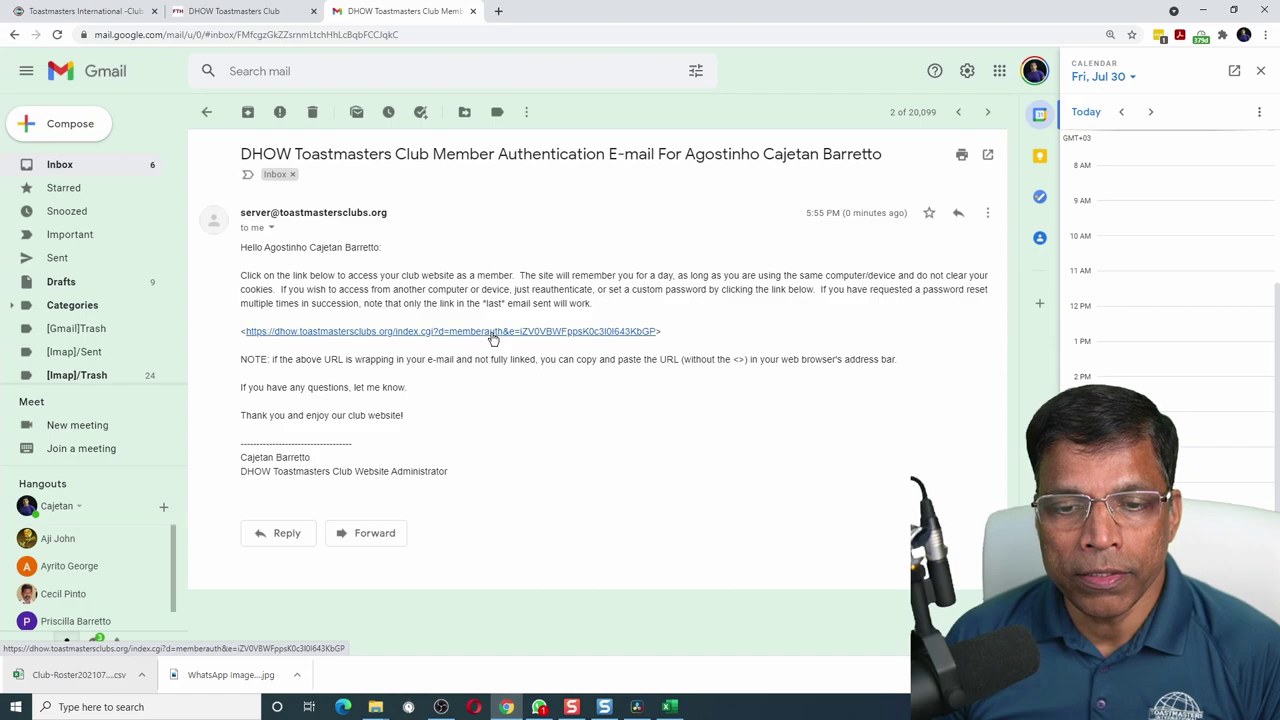
Follow the e-mailed link, set and confirm a new account password, and dismiss the confirmation.
left_click(493, 333)
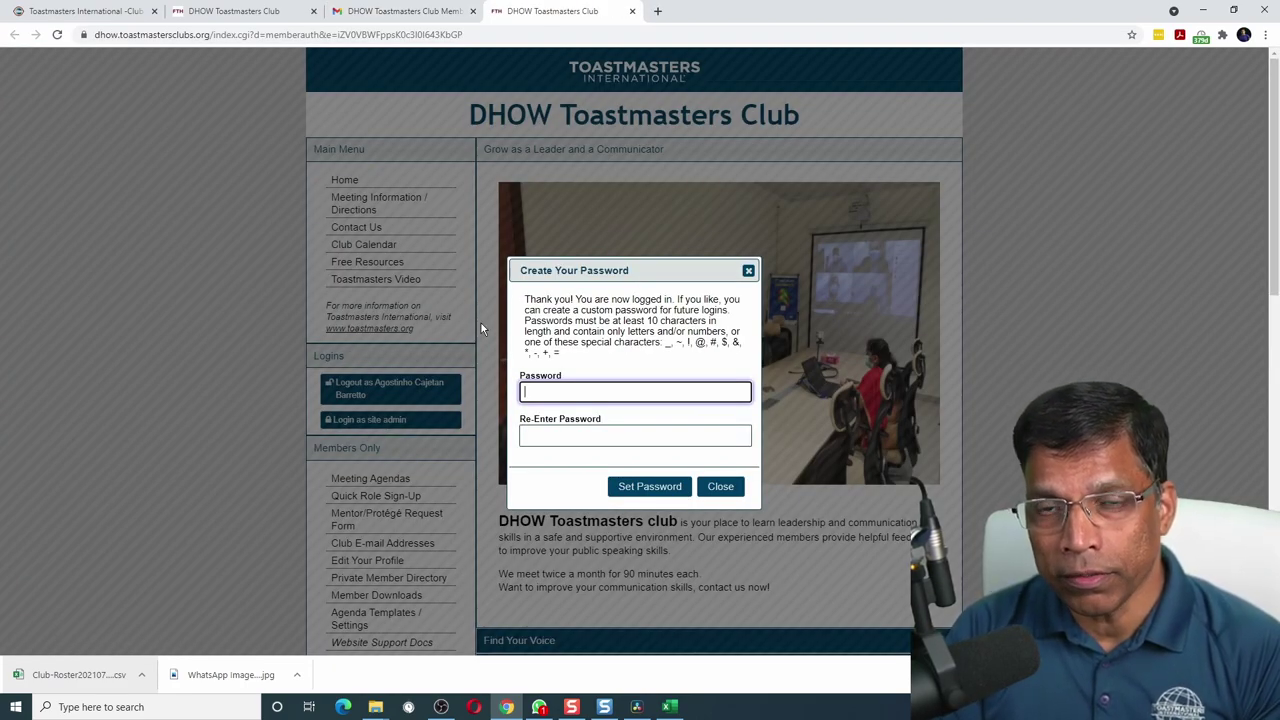
key("ctrl+v")
key("Tab")
key("ctrl+v")
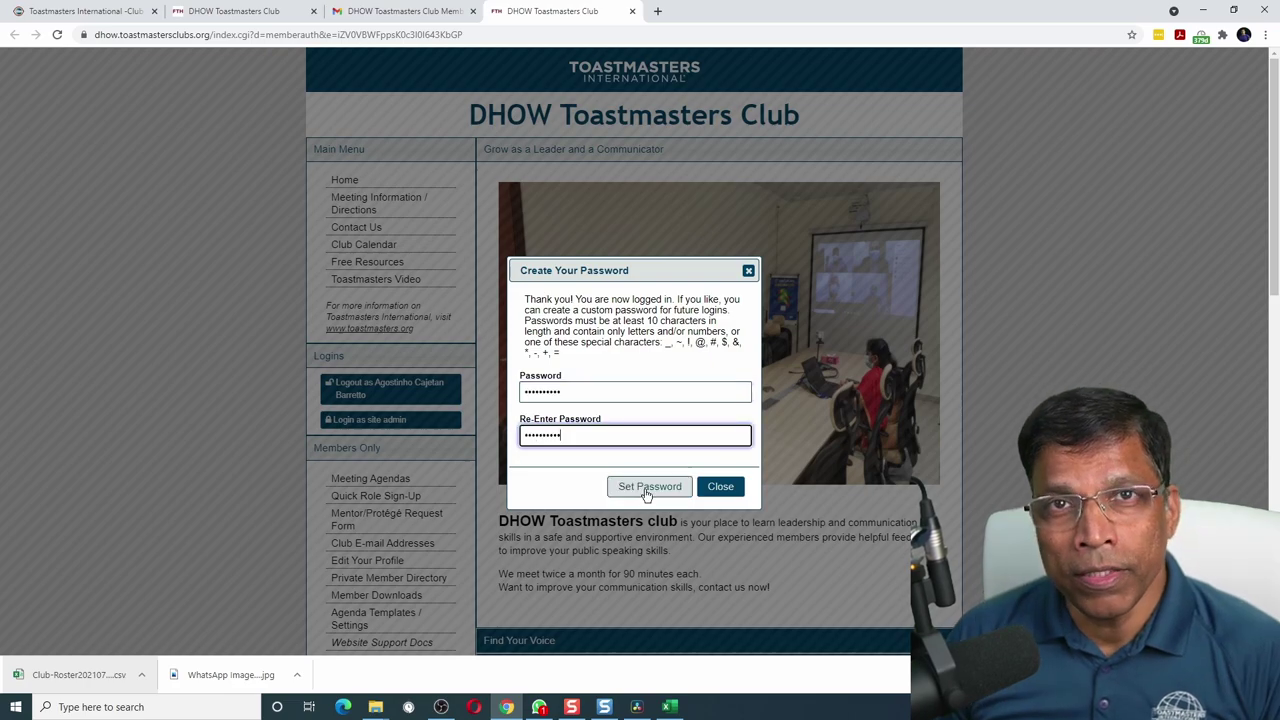
left_click(647, 489)
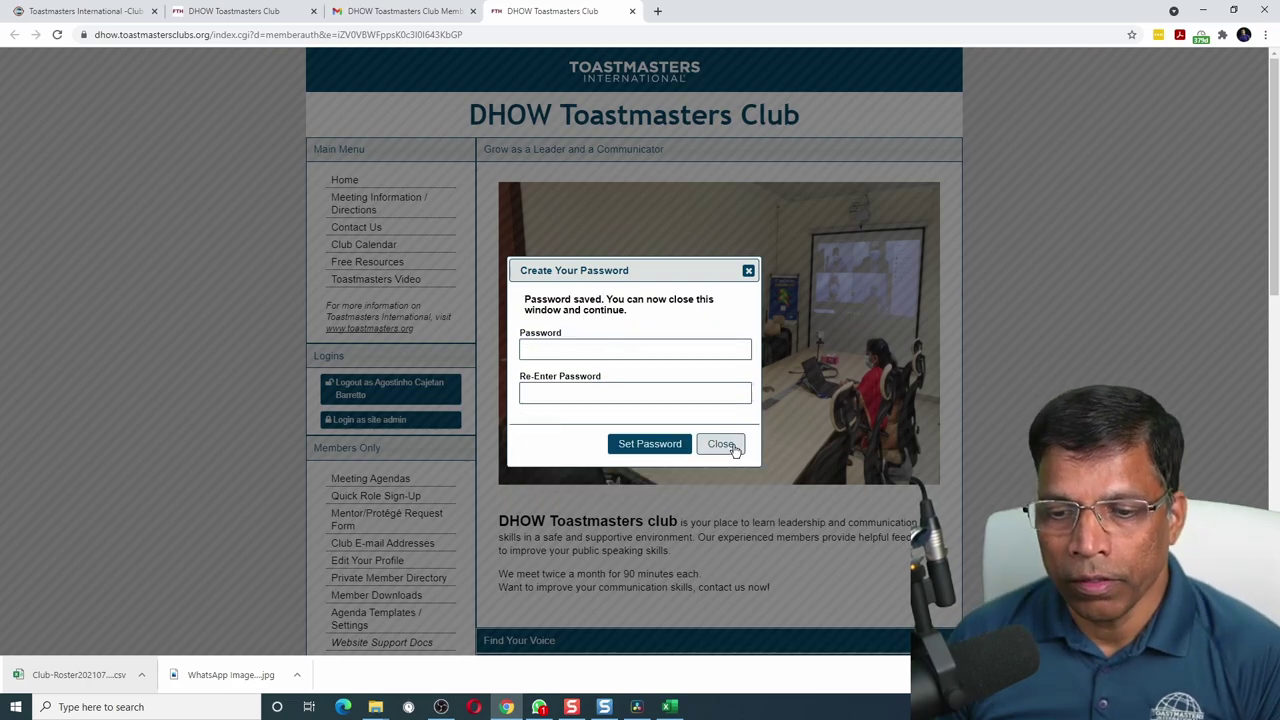
left_click(722, 444)
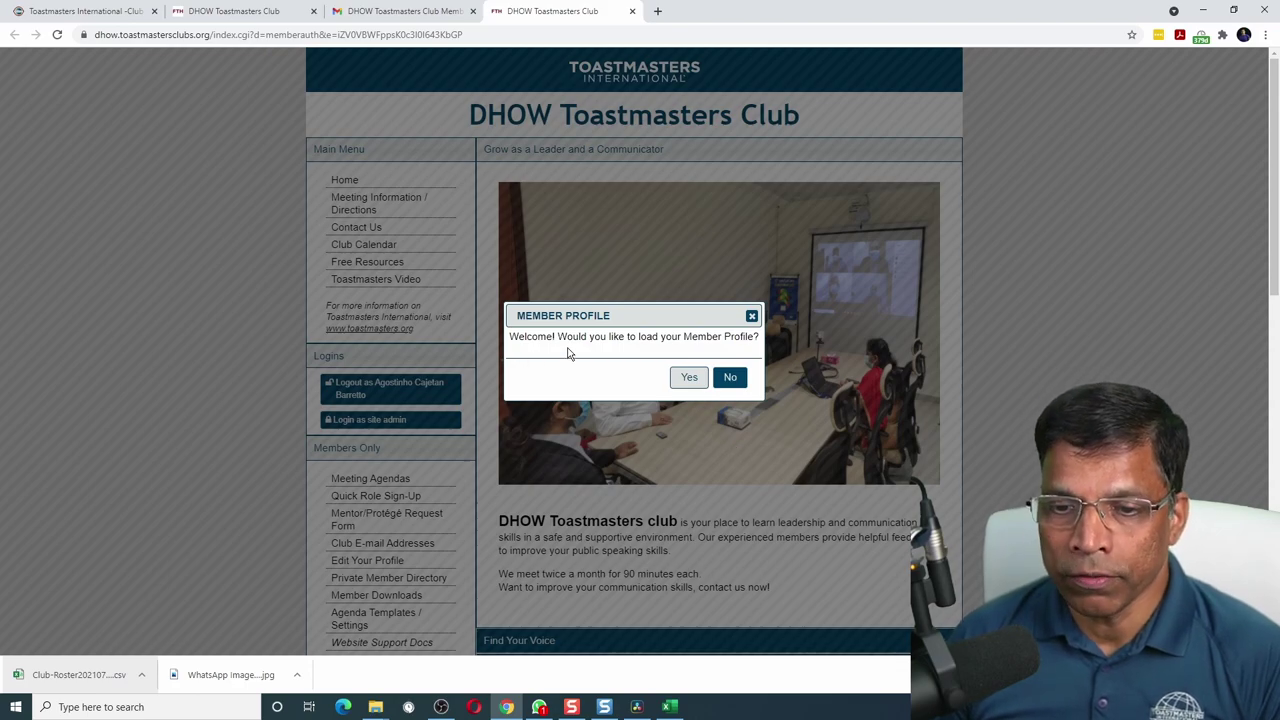
Load the member profile and opt in to the public Meet Our Members listing.
left_click(688, 378)
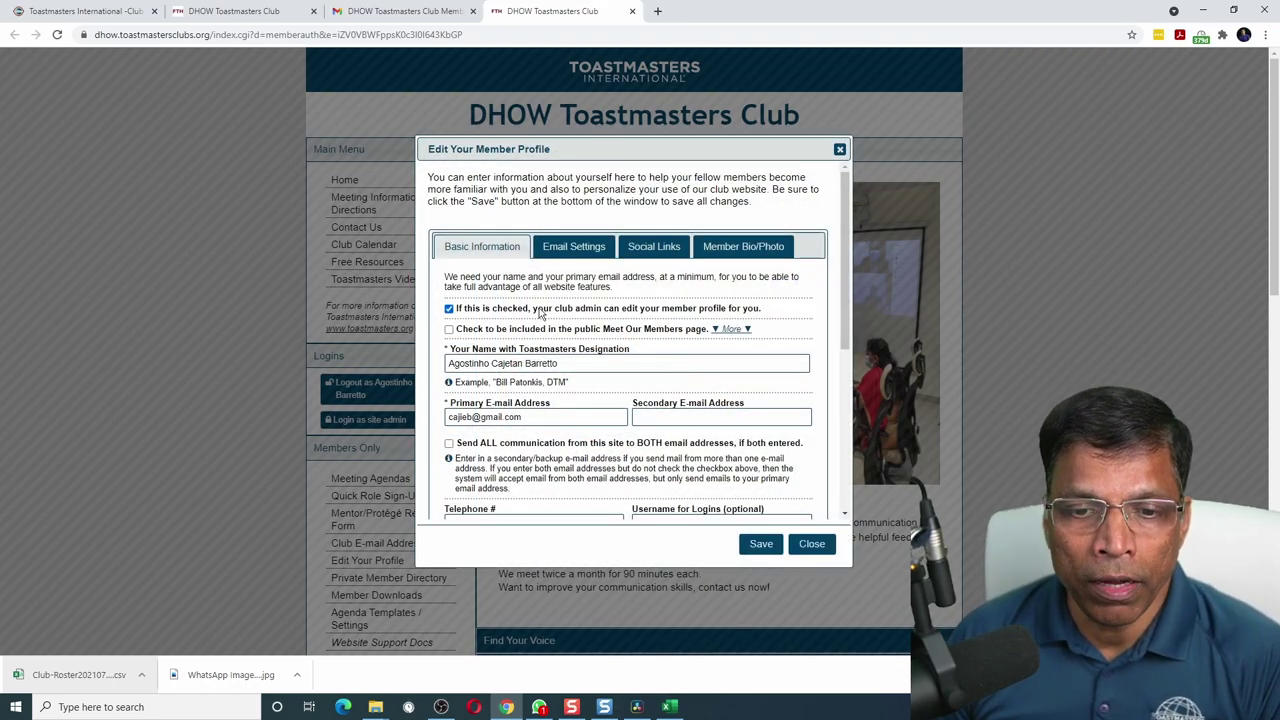
left_click(449, 330)
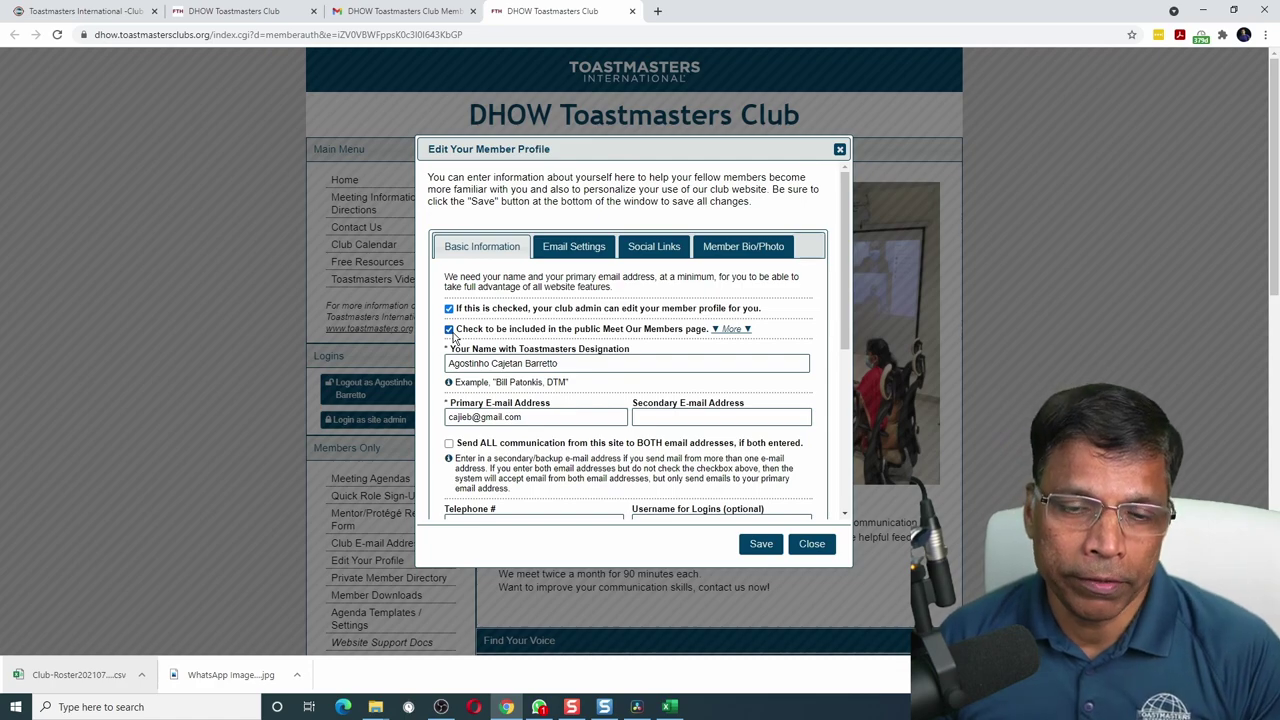
left_click(745, 249)
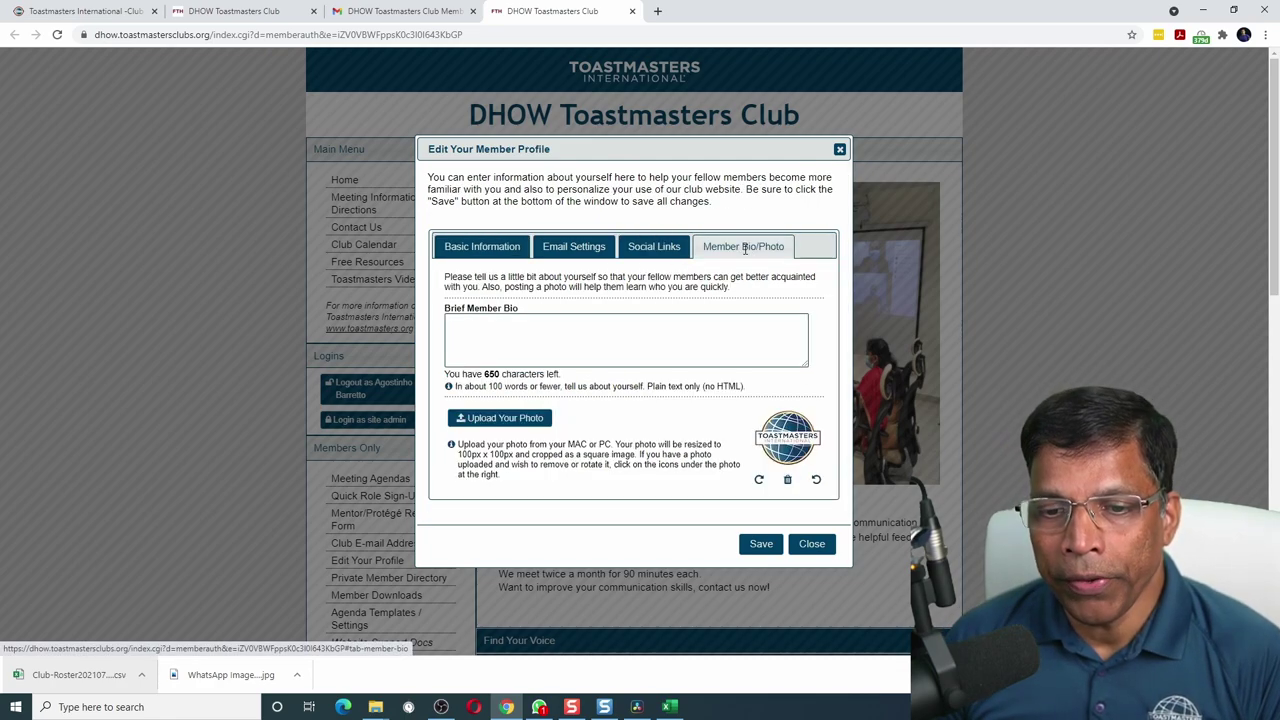
Write the bio 'Distinguished Toastmaster' / 'Creator, Tech For Toastmasters (YouTube)', upload a photo, save, and view Meet Our Members.
left_click(533, 341)
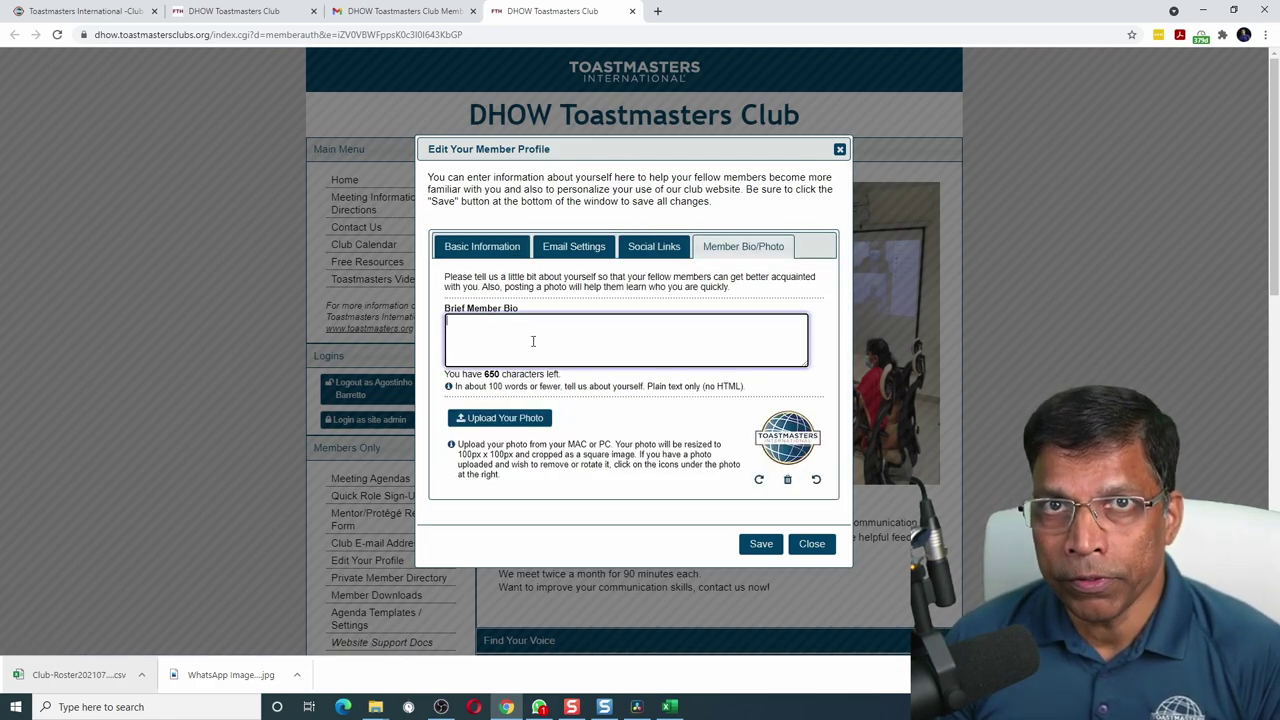
type("Distinguished Toastmaster Content")
type("Crea")
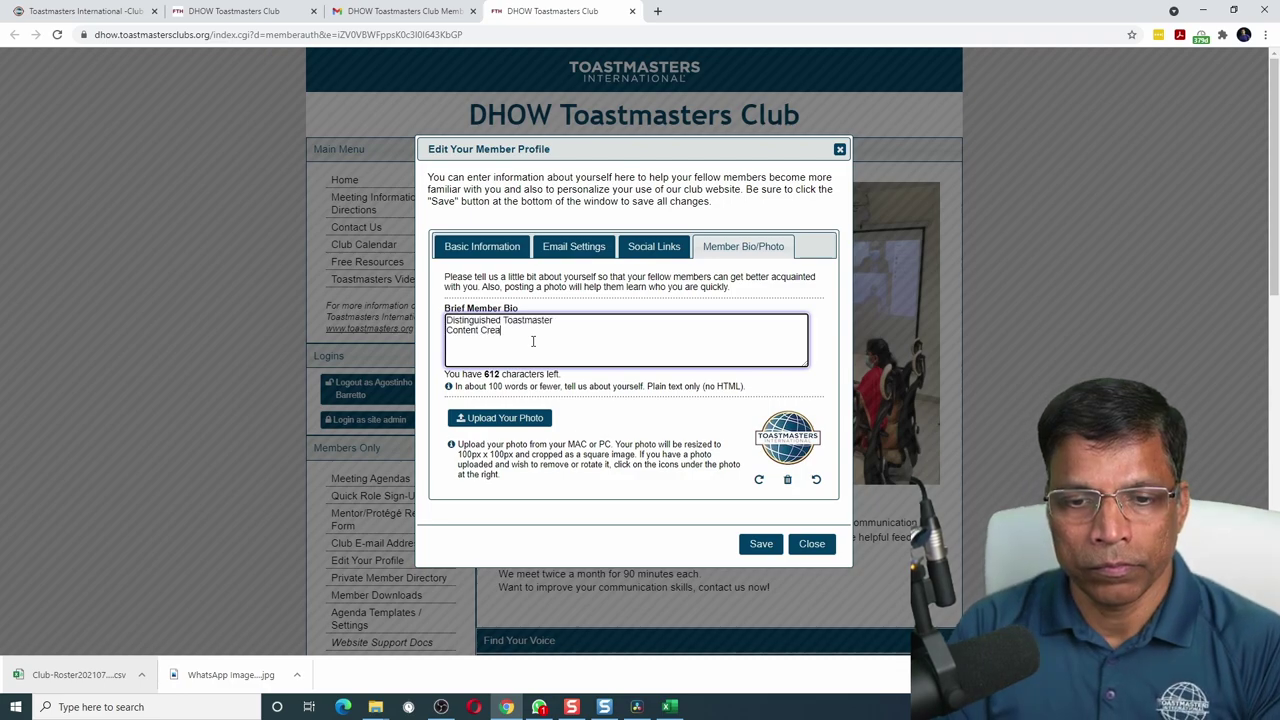
type("tor, Tech For Toastmasters (YouTube)")
left_click(685, 380)
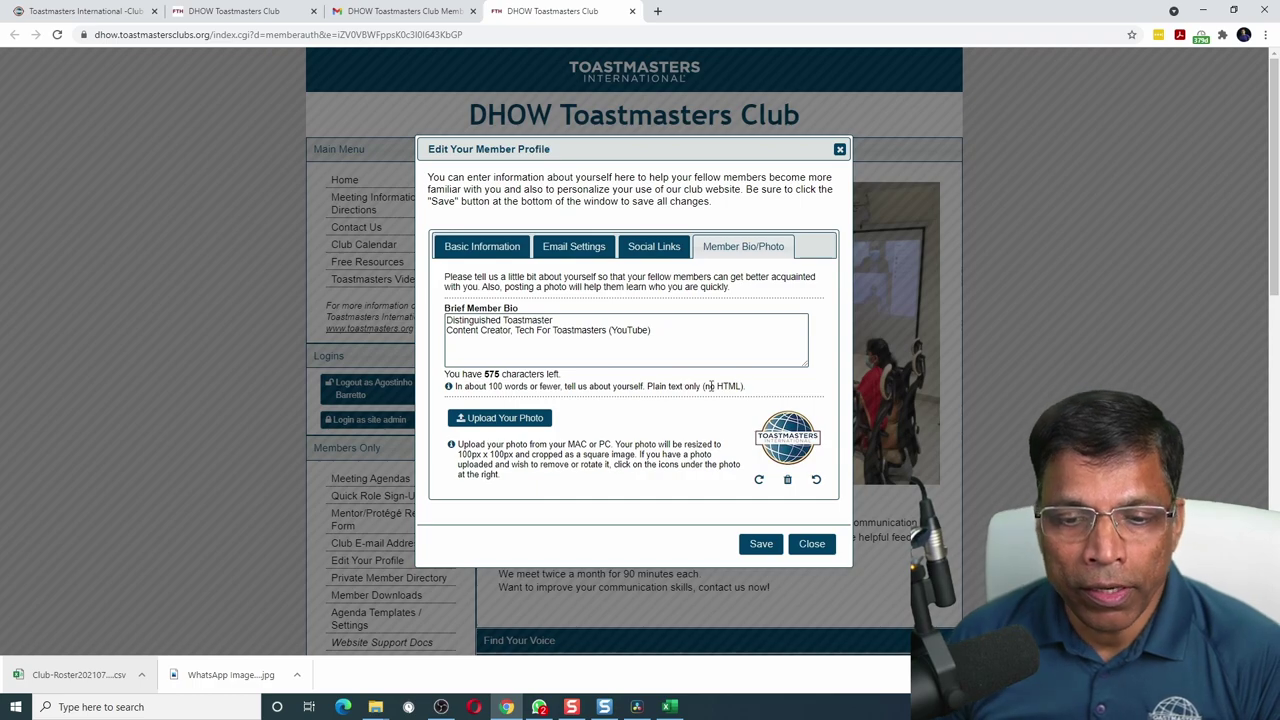
left_click(533, 421)
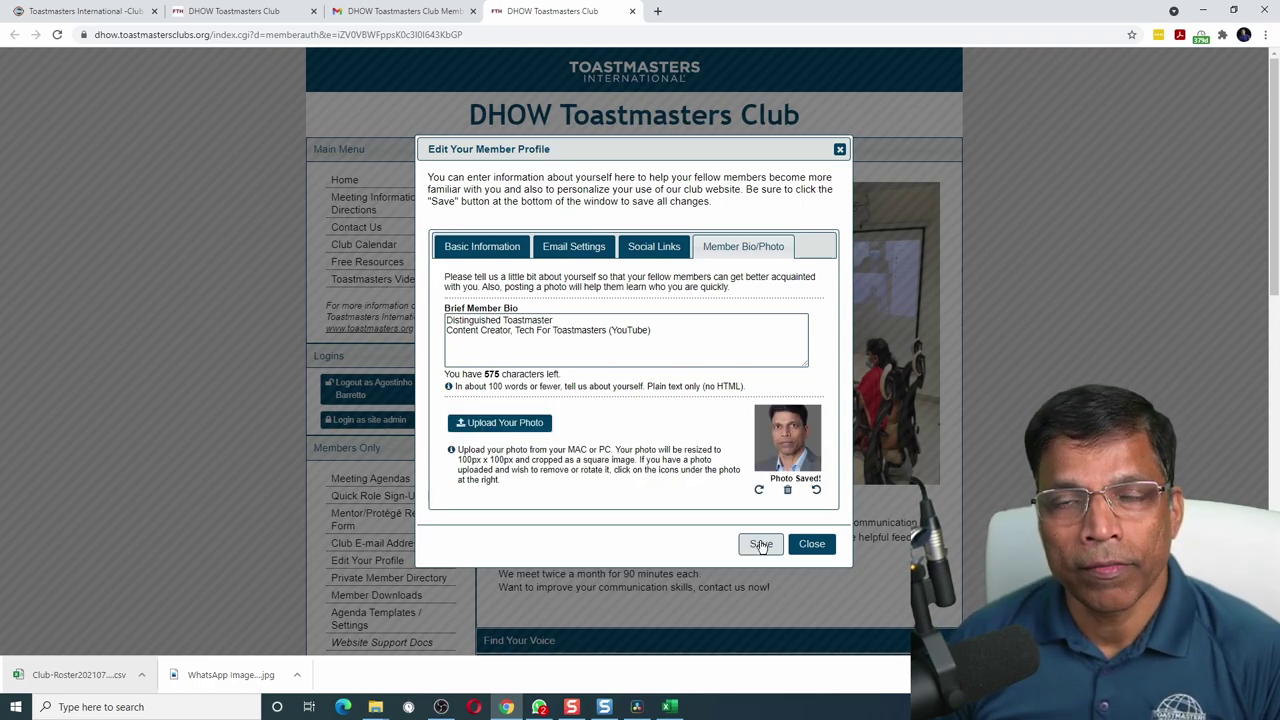
left_click(761, 544)
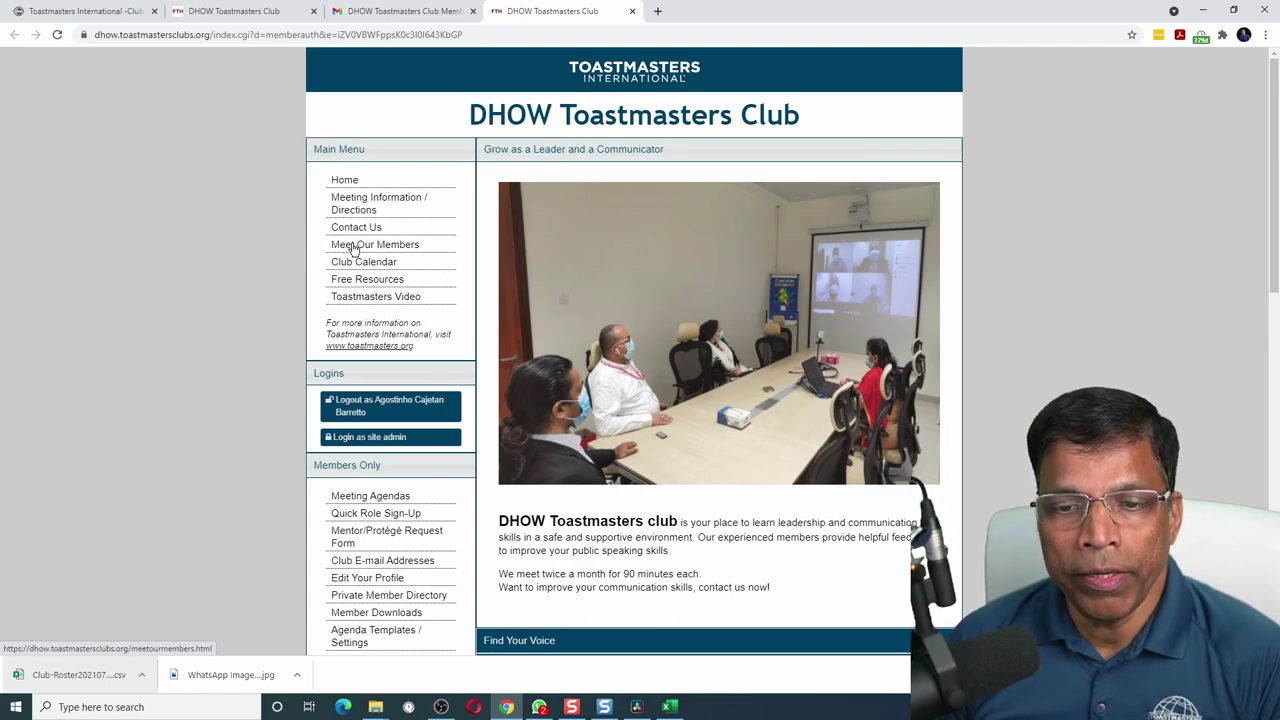
left_click(354, 249)
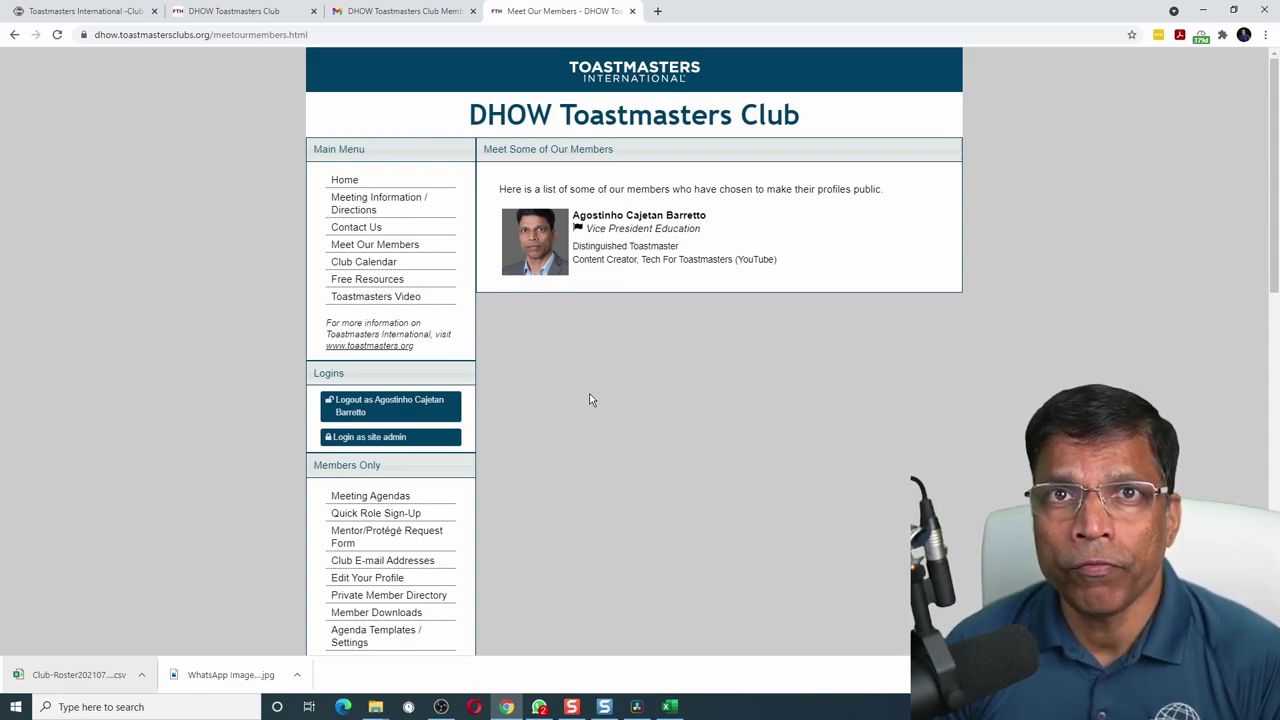
From Meeting Agendas, take the Toastmaster role on the August 7, 2021 agenda.
left_click(372, 497)
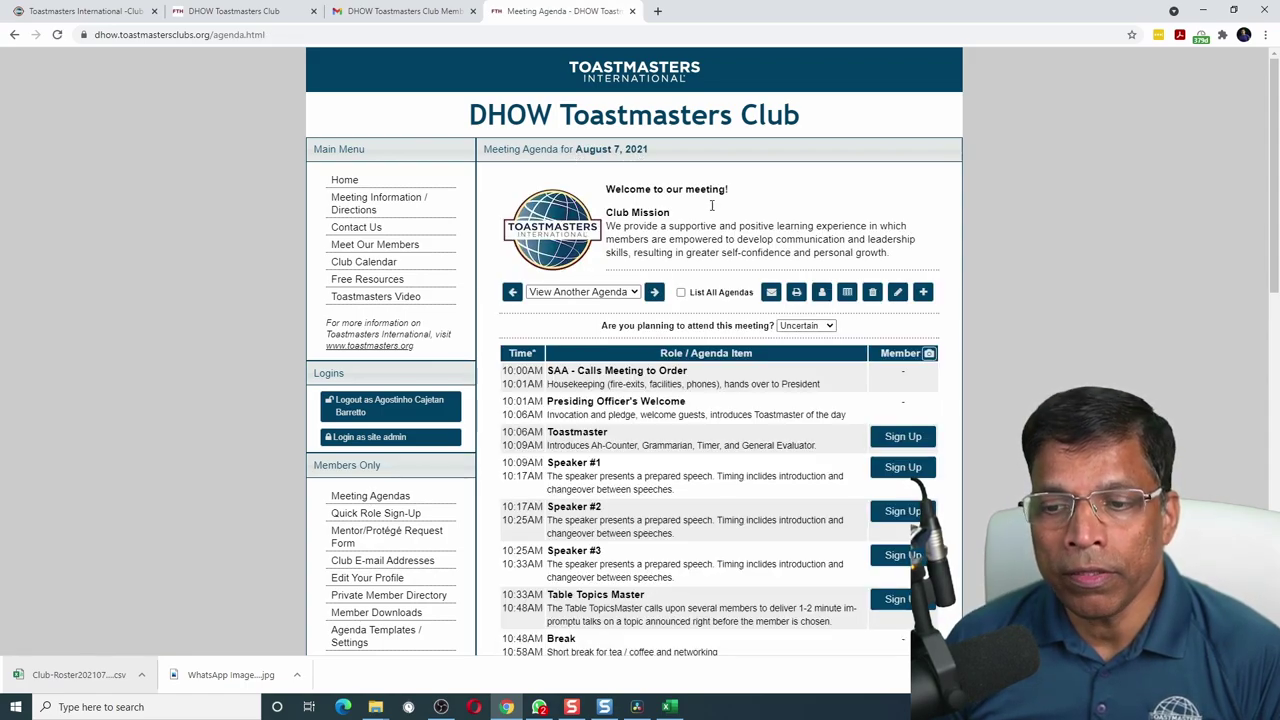
scroll(787, 354, "down", 3)
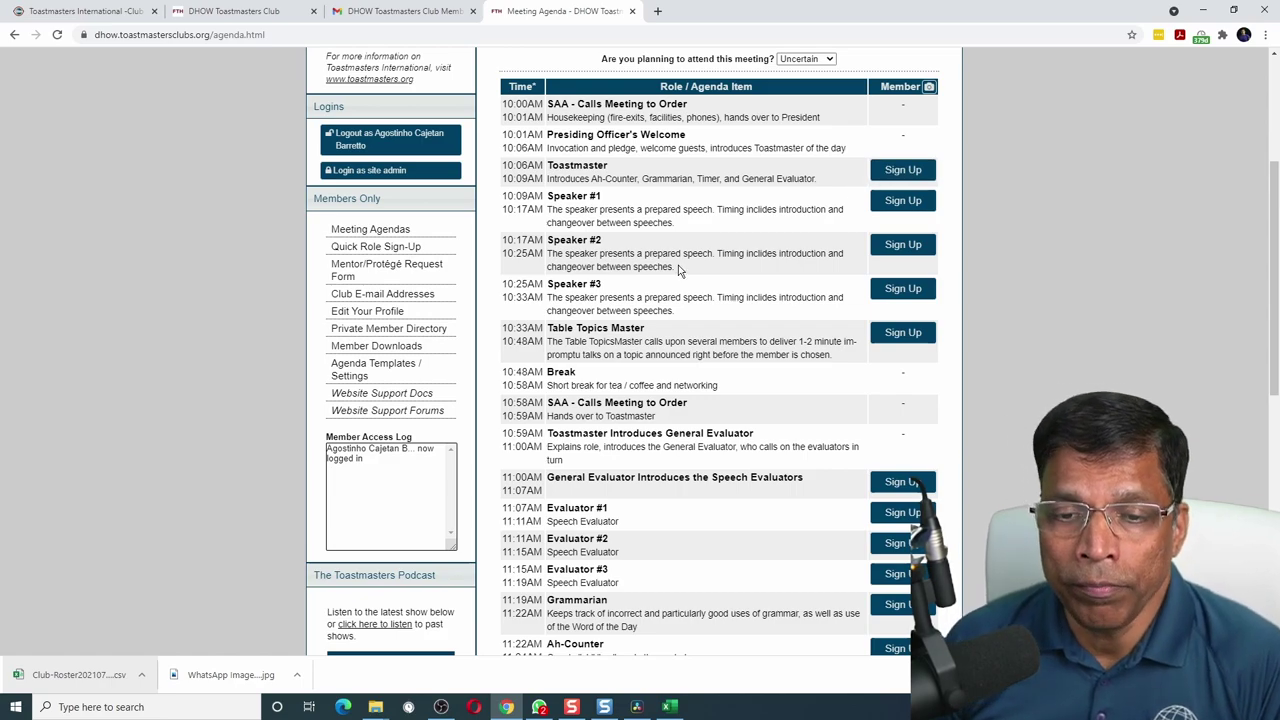
left_click(903, 171)
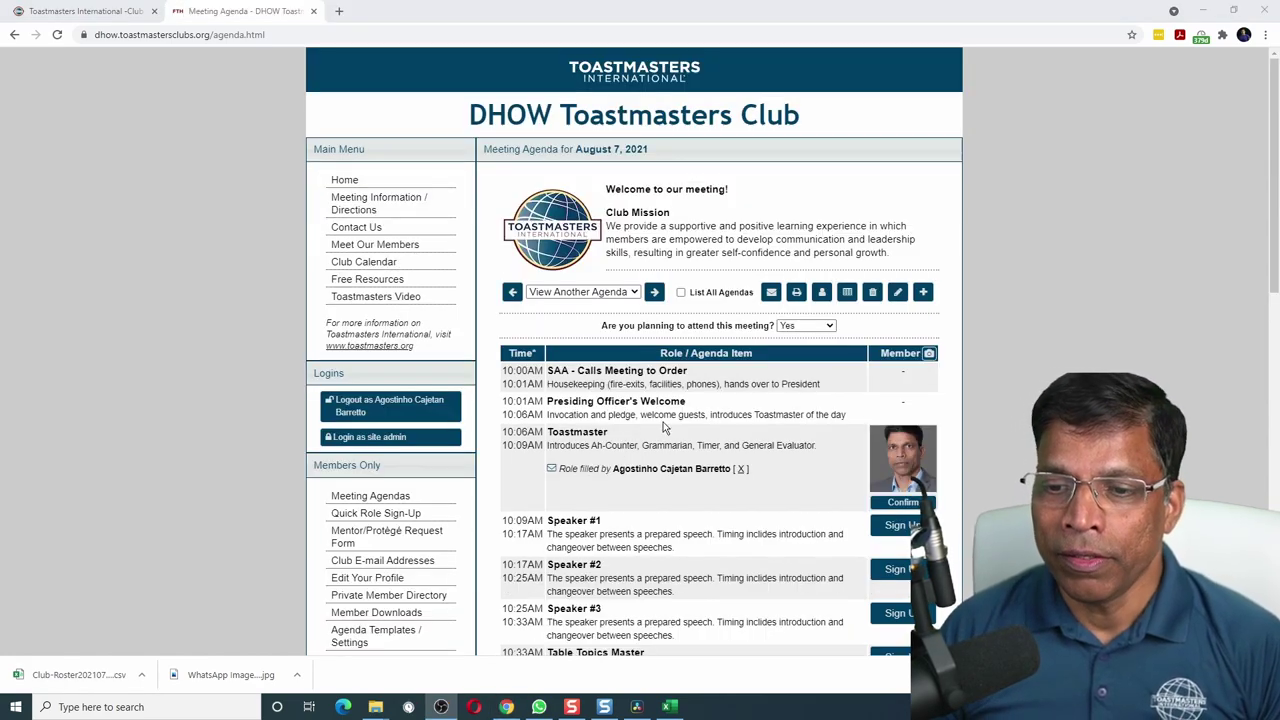
Print the August 7 agenda in FTH Standard layout with Include Member Photos ticked.
left_click(797, 293)
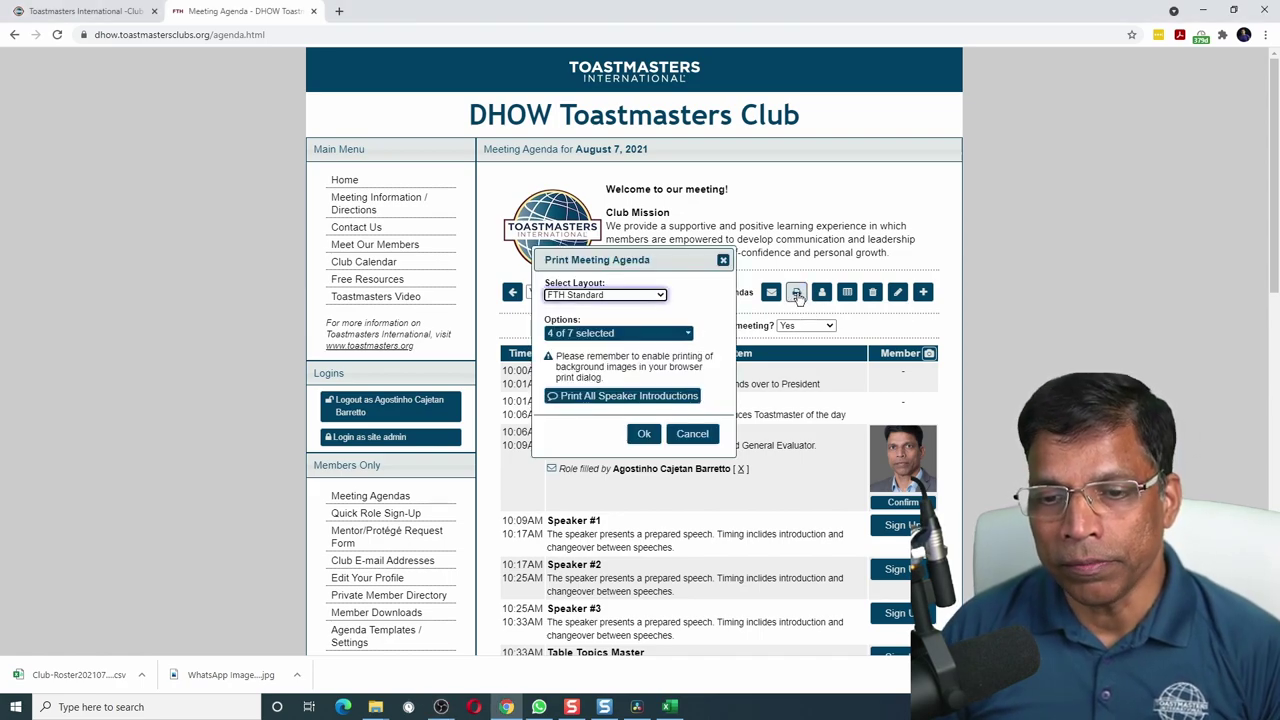
left_click(661, 297)
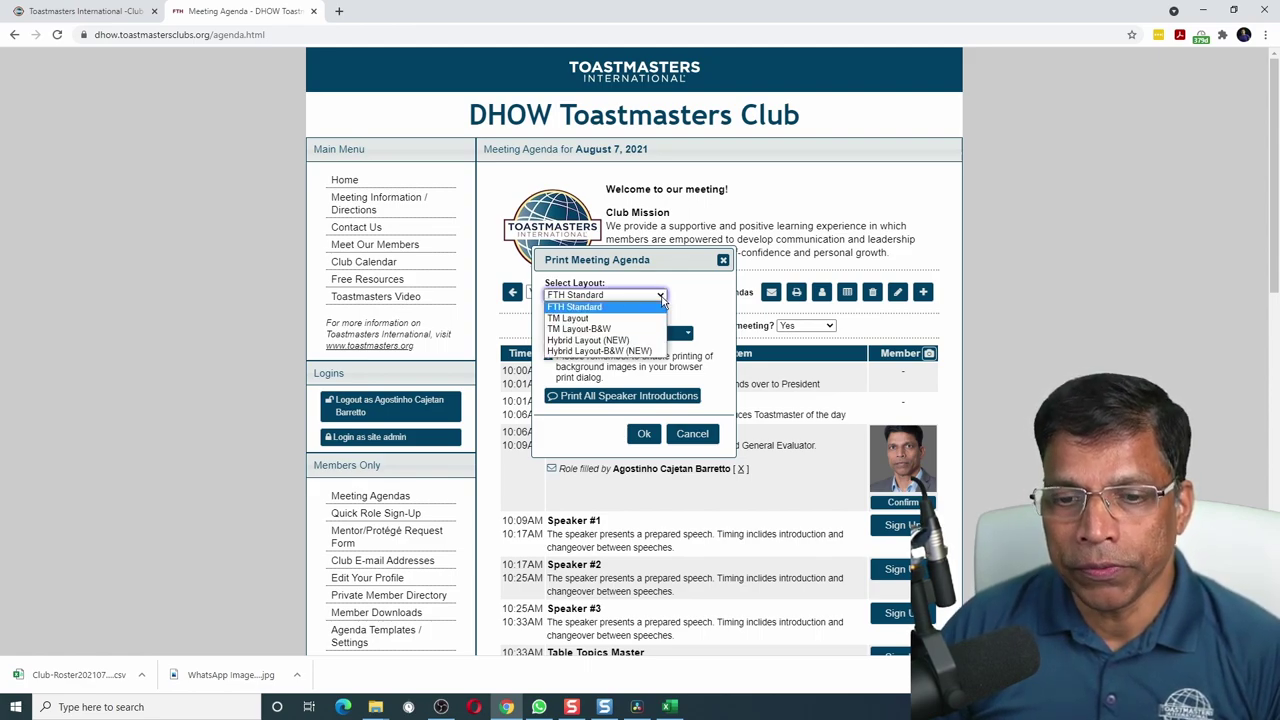
left_click(661, 300)
left_click(686, 333)
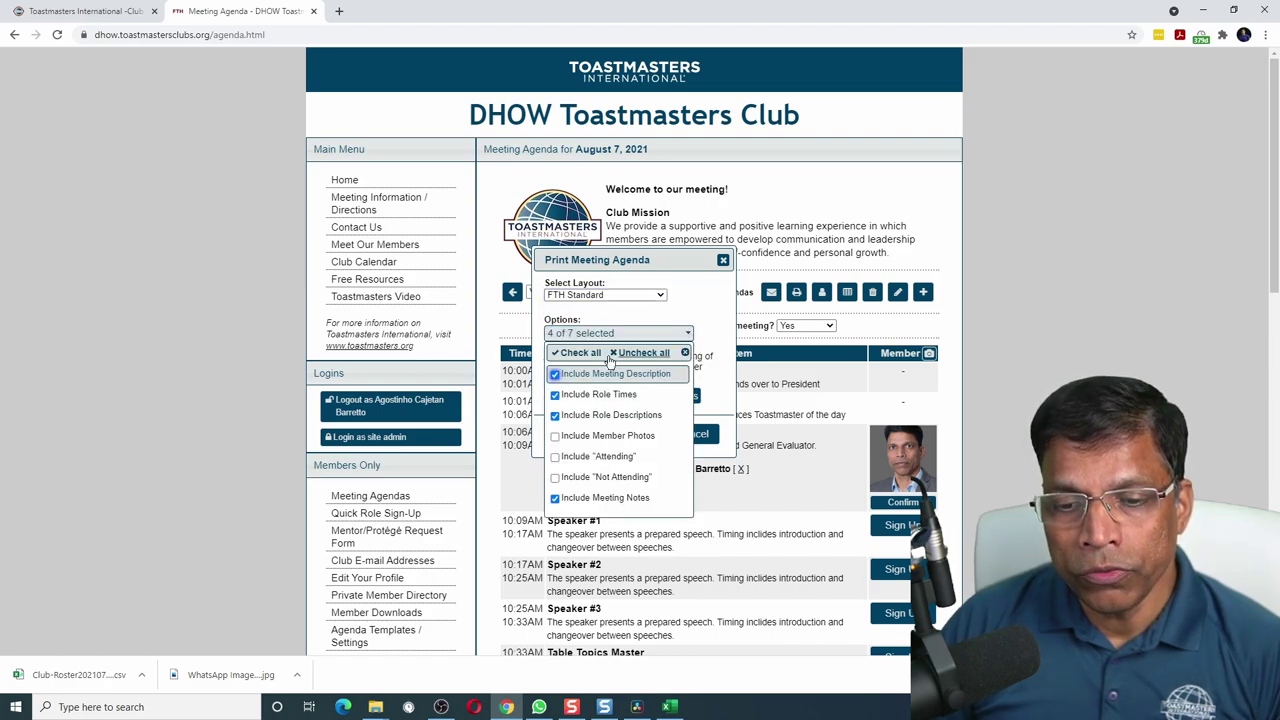
left_click(556, 438)
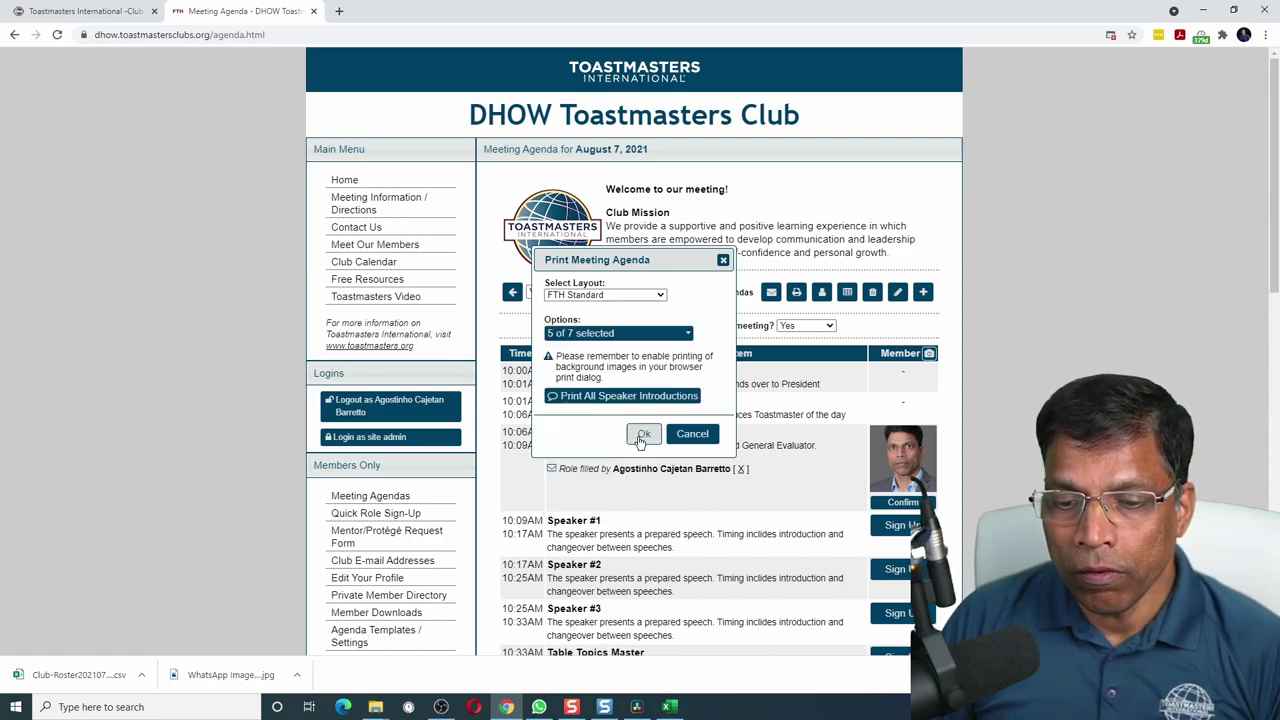
left_click(640, 442)
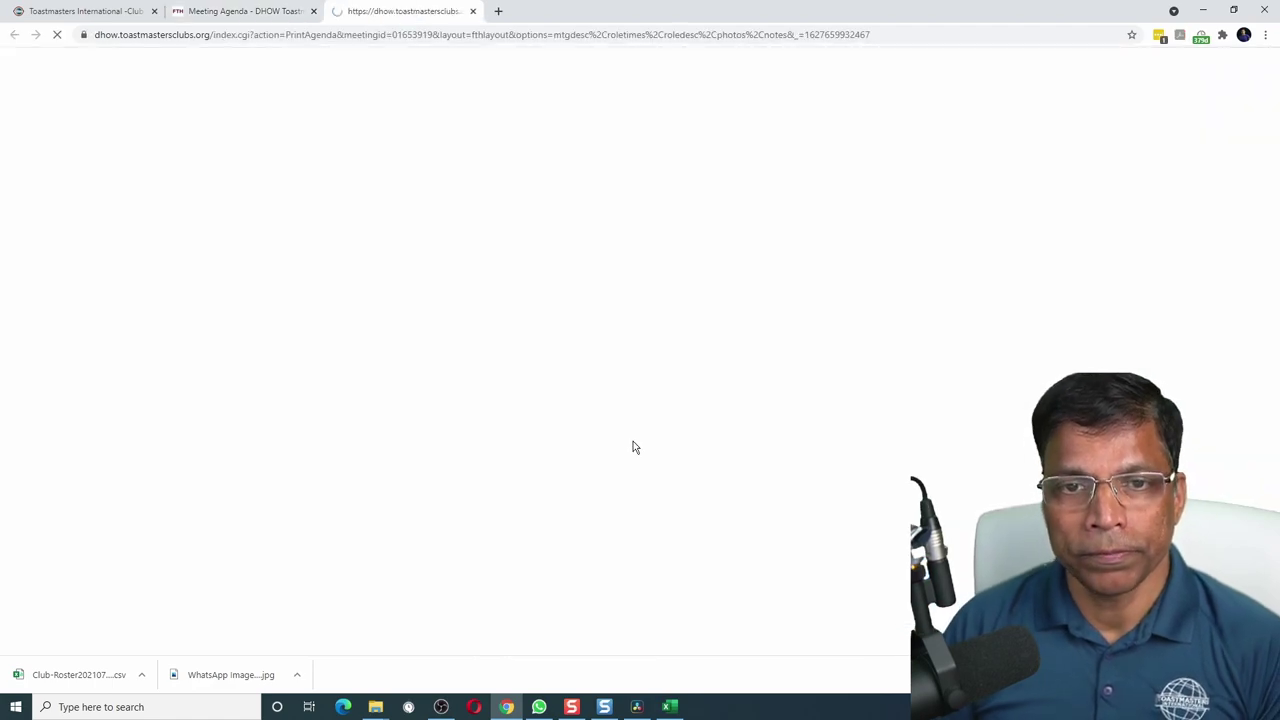